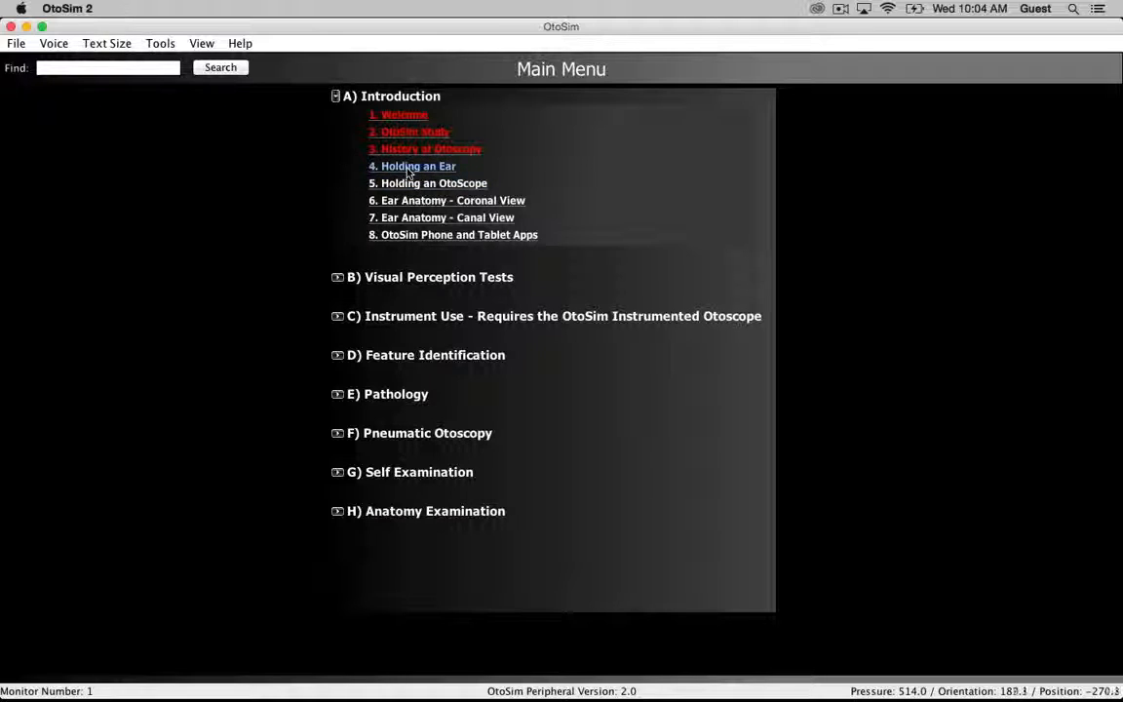
# View the Introduction lessons Holding an Ear and Holding an OtoScope, returning to the main menu after each.
pyautogui.click(410, 168)
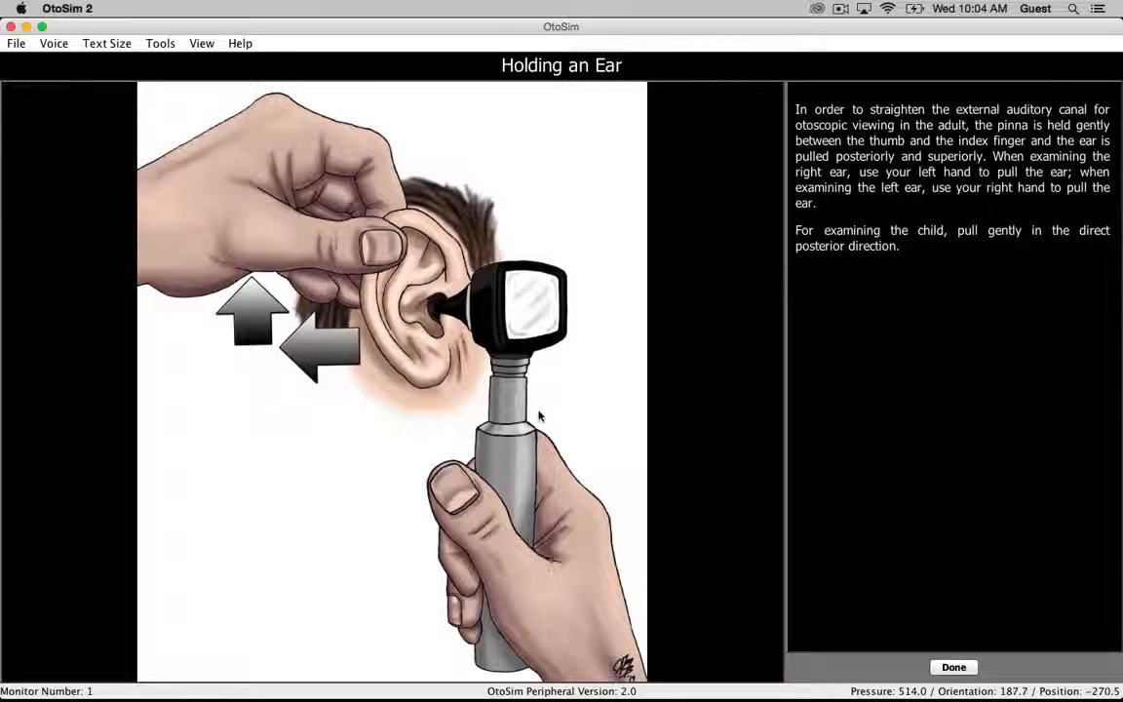
pyautogui.click(953, 668)
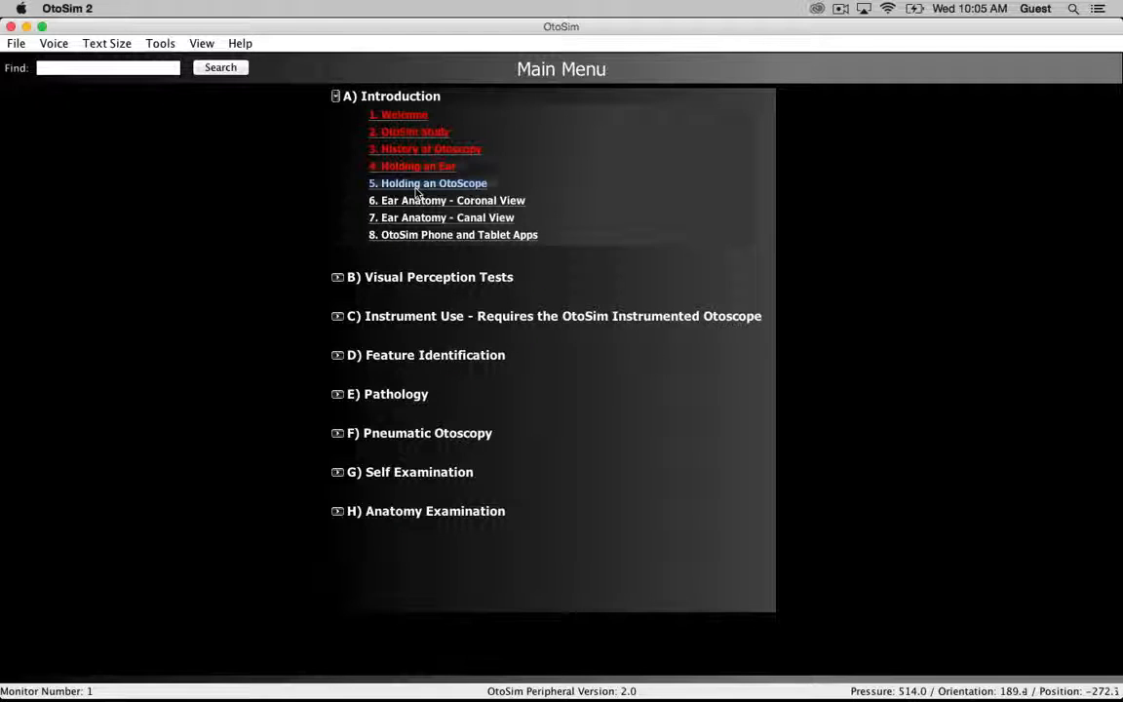
pyautogui.click(415, 186)
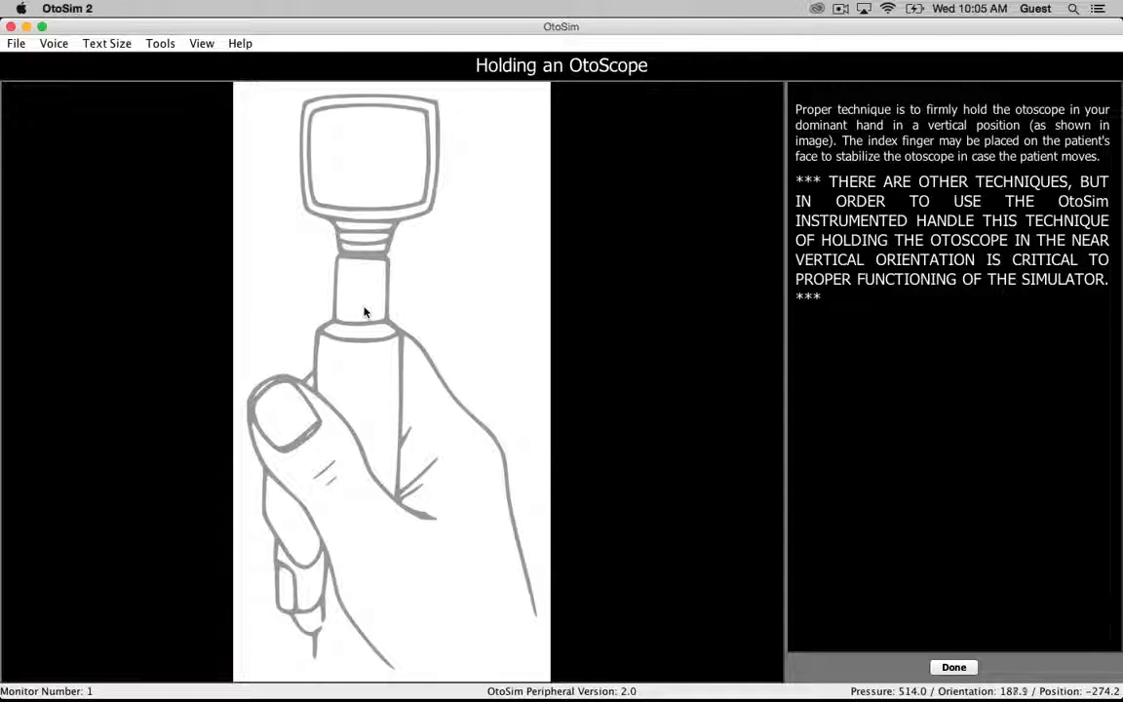
pyautogui.click(955, 668)
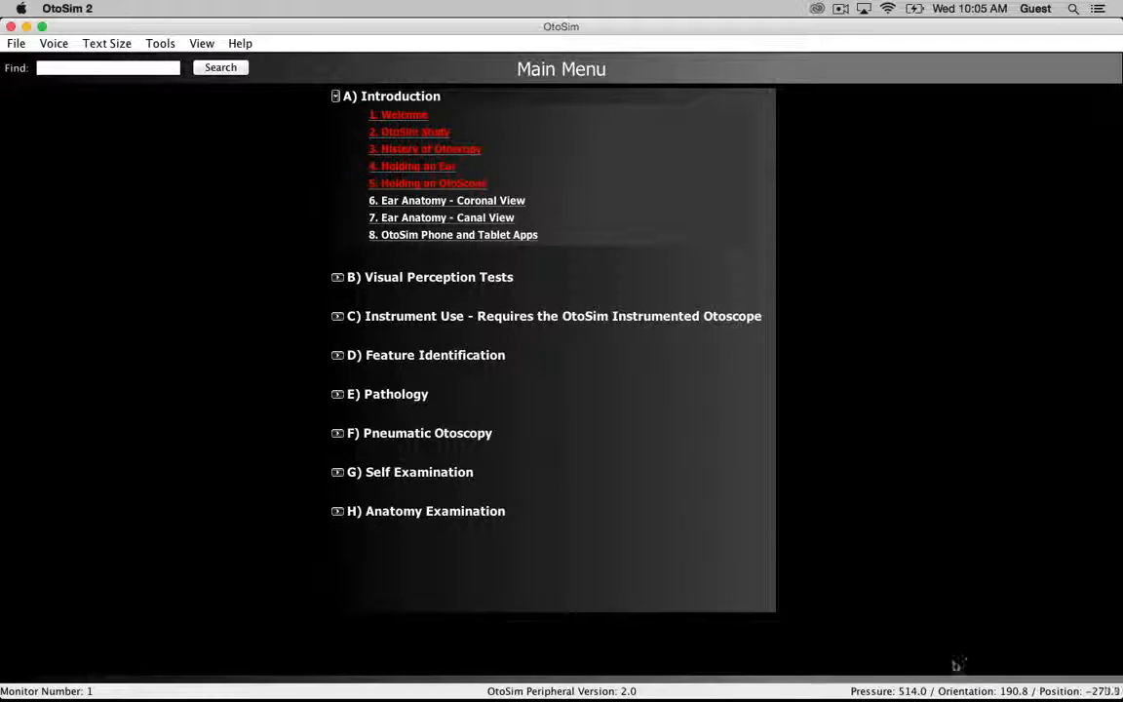
# Open the Ear Anatomy - Coronal View lesson and show the external auditory canal from the landmark list on the illustration.
pyautogui.click(406, 209)
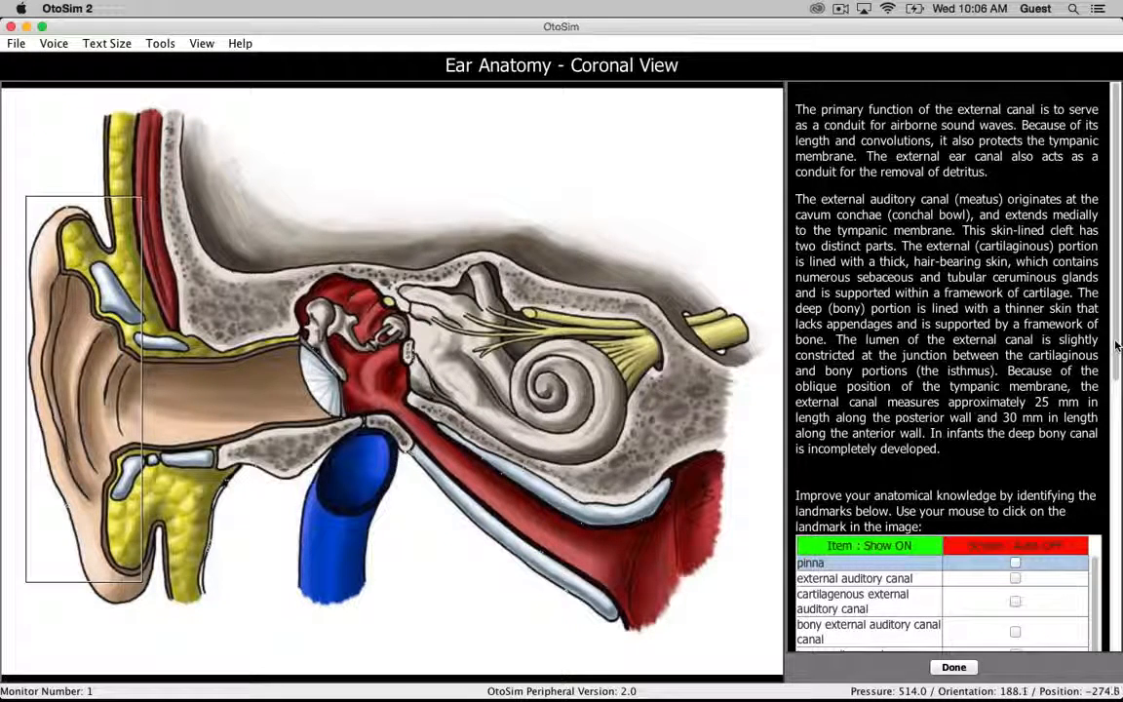
pyautogui.scroll(-2, 1118, 337)
pyautogui.moveTo(1118, 358); pyautogui.dragTo(1119, 531)
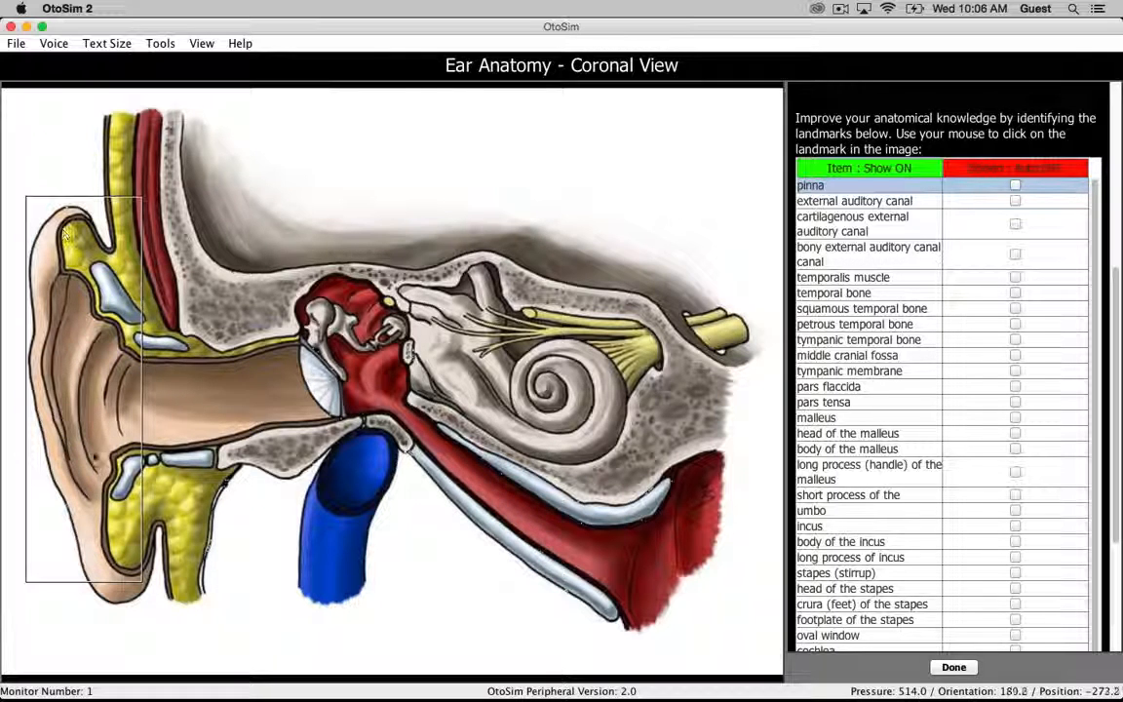
pyautogui.click(827, 206)
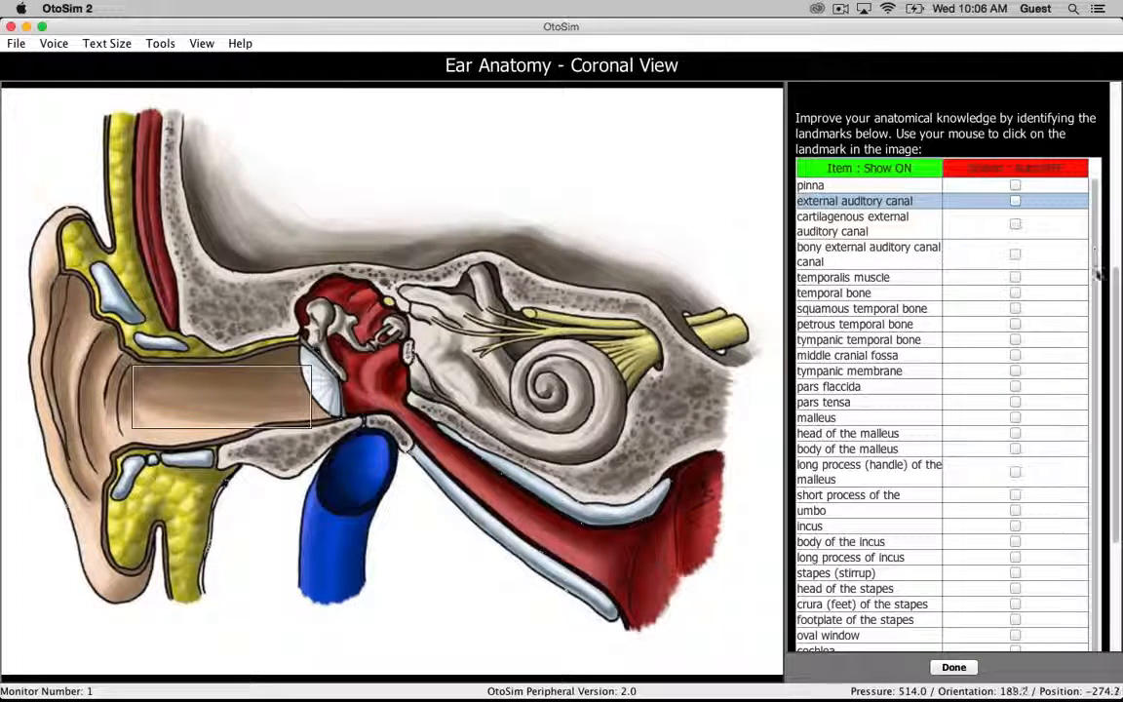
pyautogui.scroll(-1, 1100, 298)
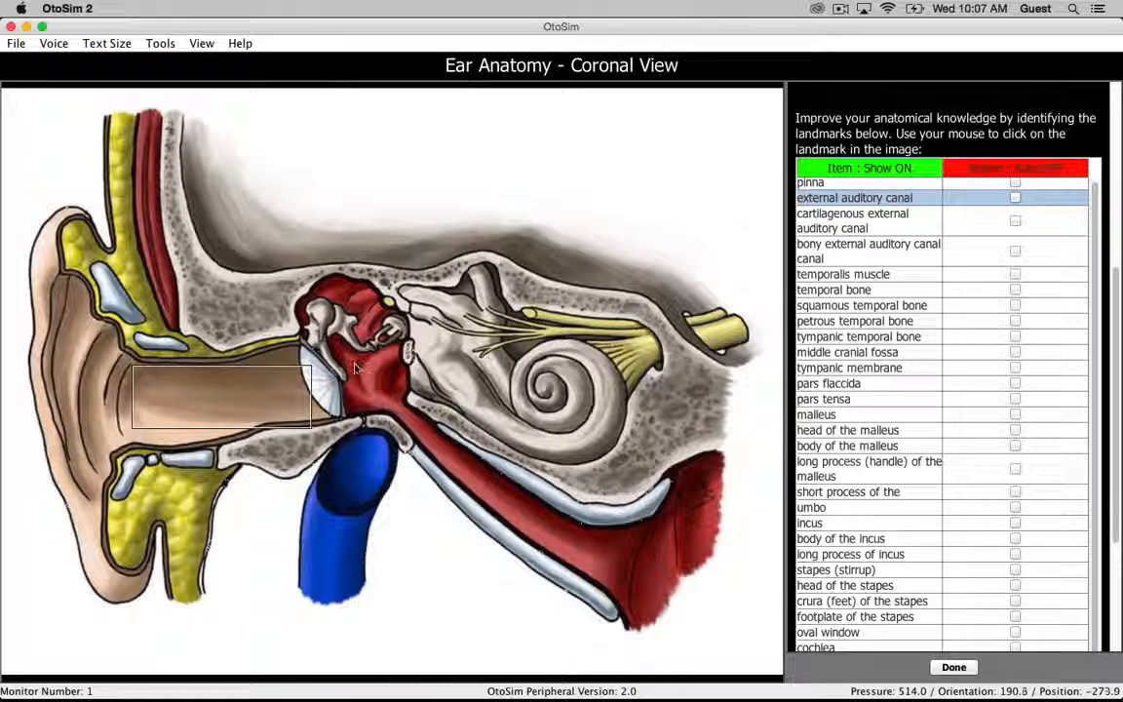
# Turn on Screen Auto mode, identify the external, cartilagenous and bony auditory canals in the coronal illustration, and finish the lesson.
pyautogui.click(990, 170)
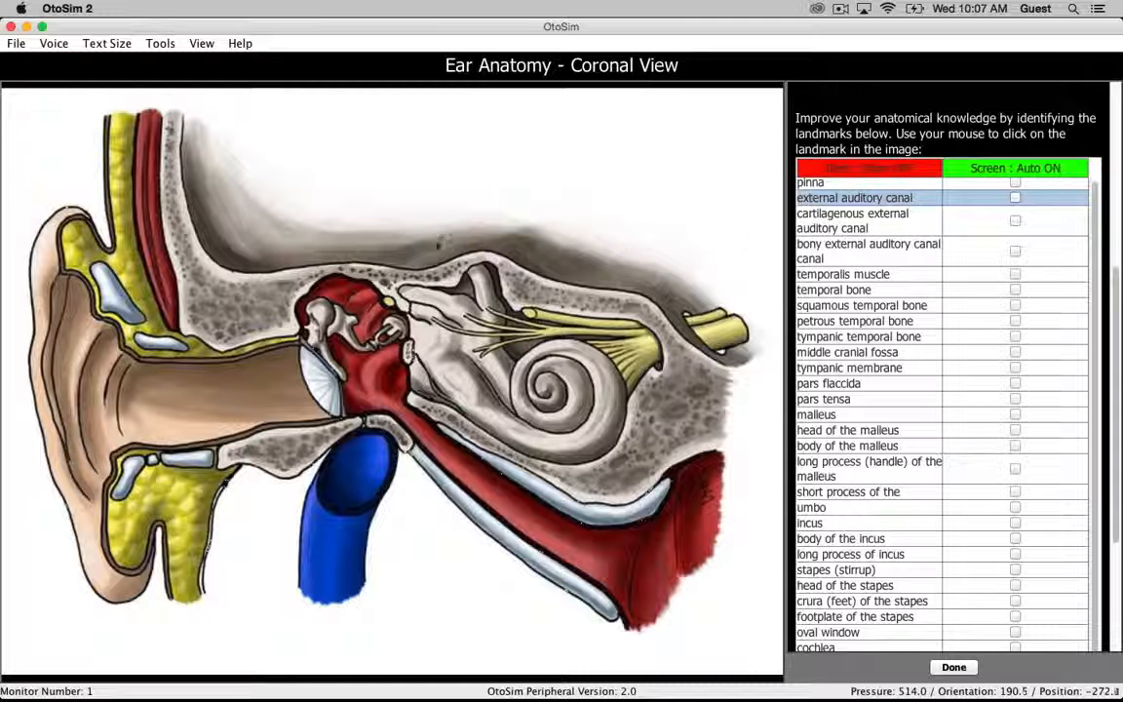
pyautogui.click(218, 394)
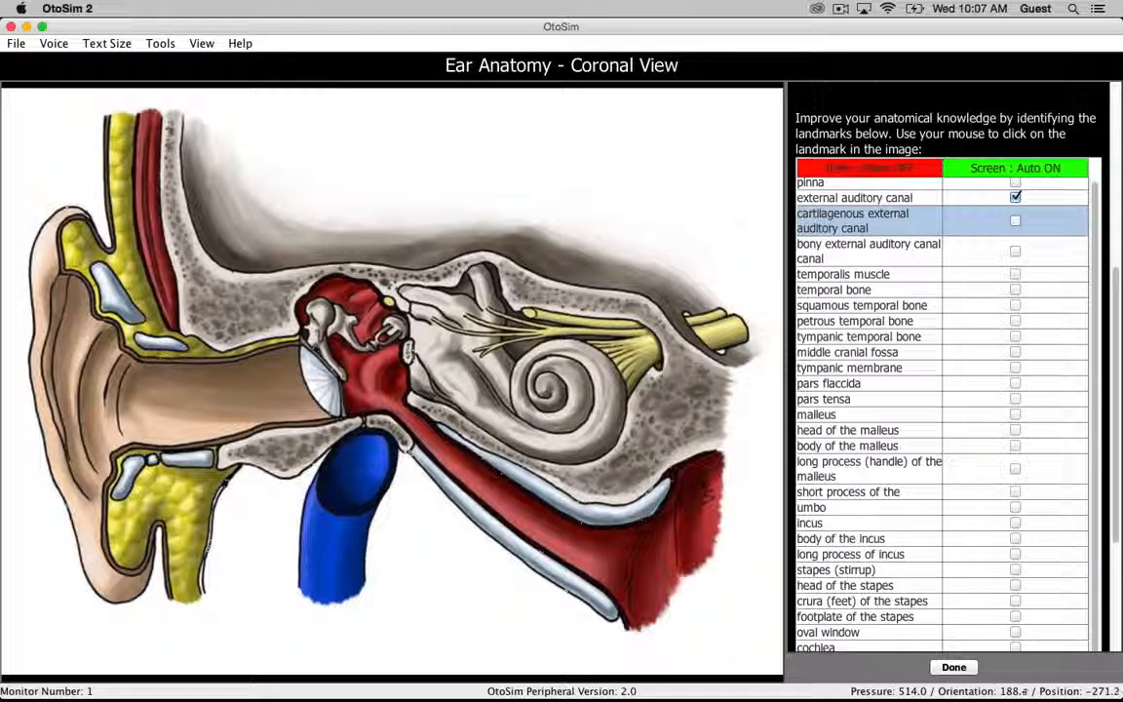
pyautogui.click(167, 398)
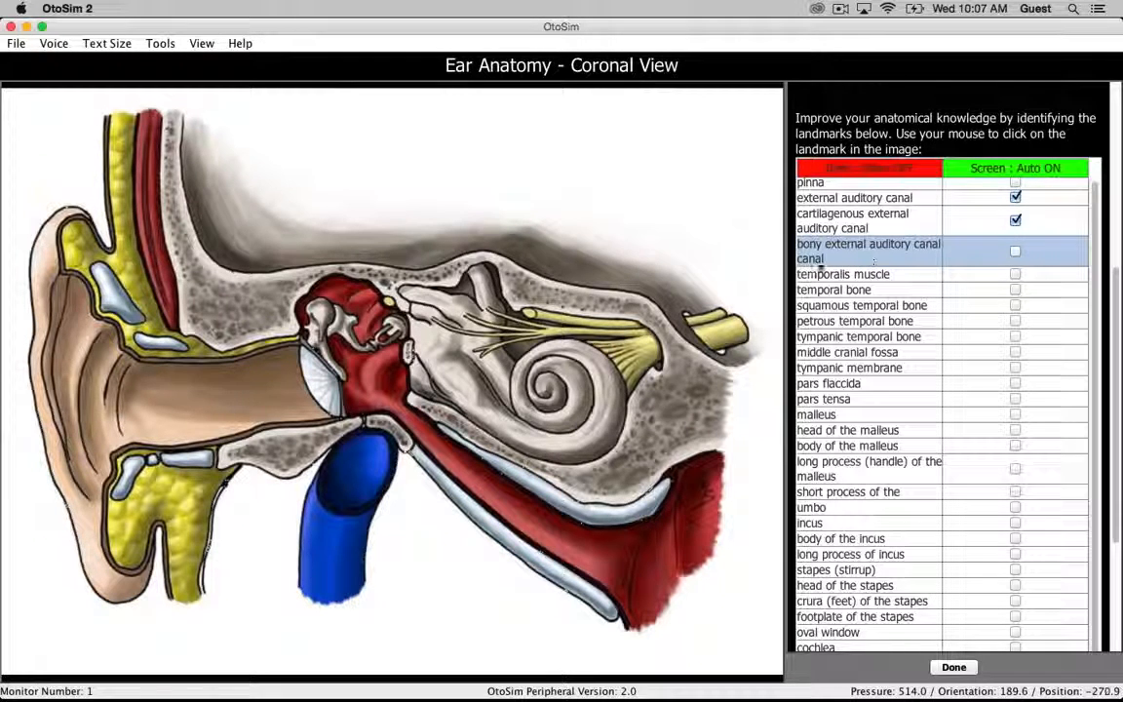
pyautogui.click(251, 401)
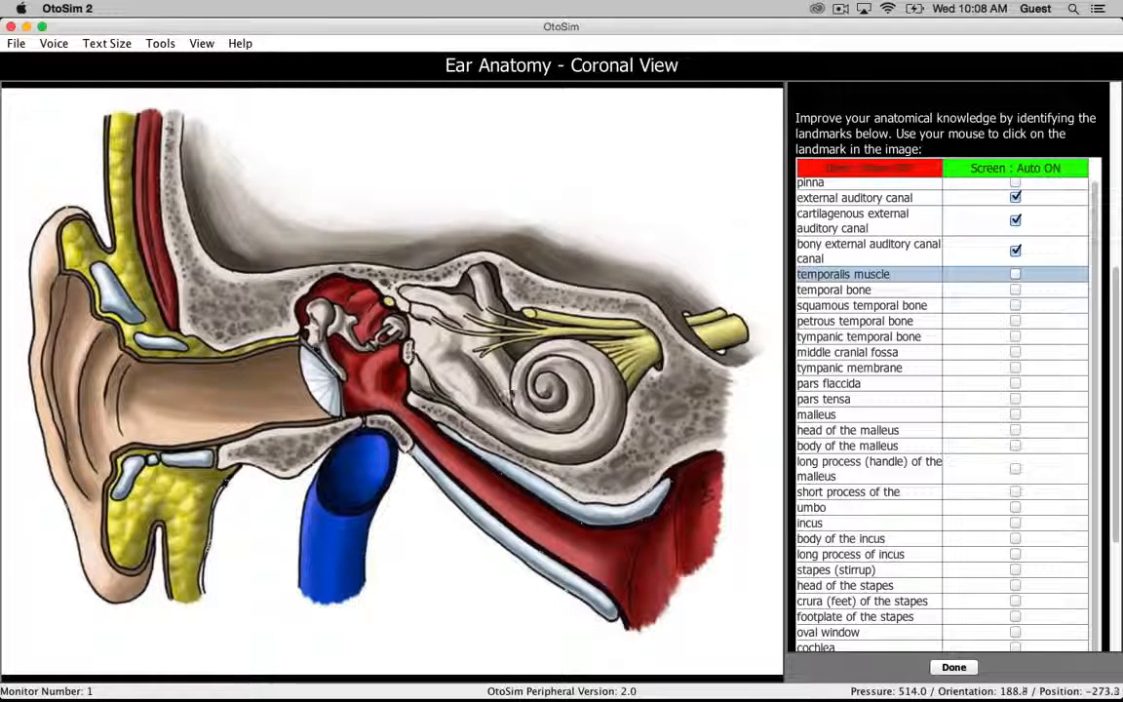
pyautogui.click(955, 668)
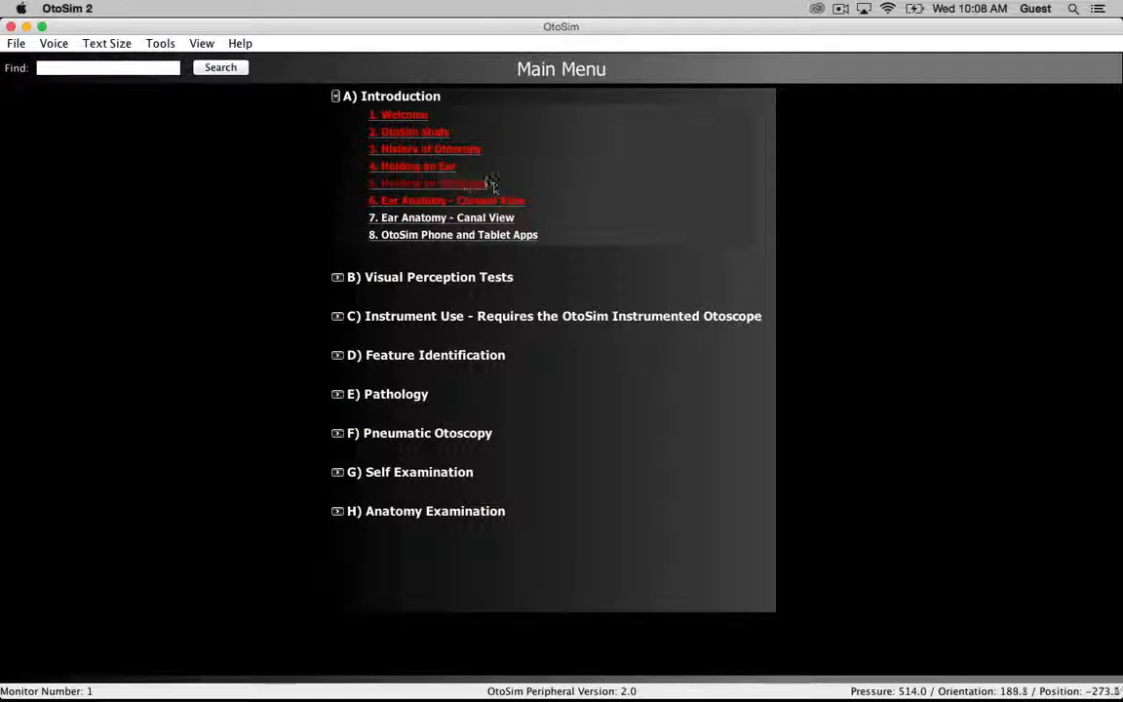
# Examine the Ear Anatomy - Canal View pages, comparing the ear with and without the tympanic membrane, and close the lesson.
pyautogui.click(417, 221)
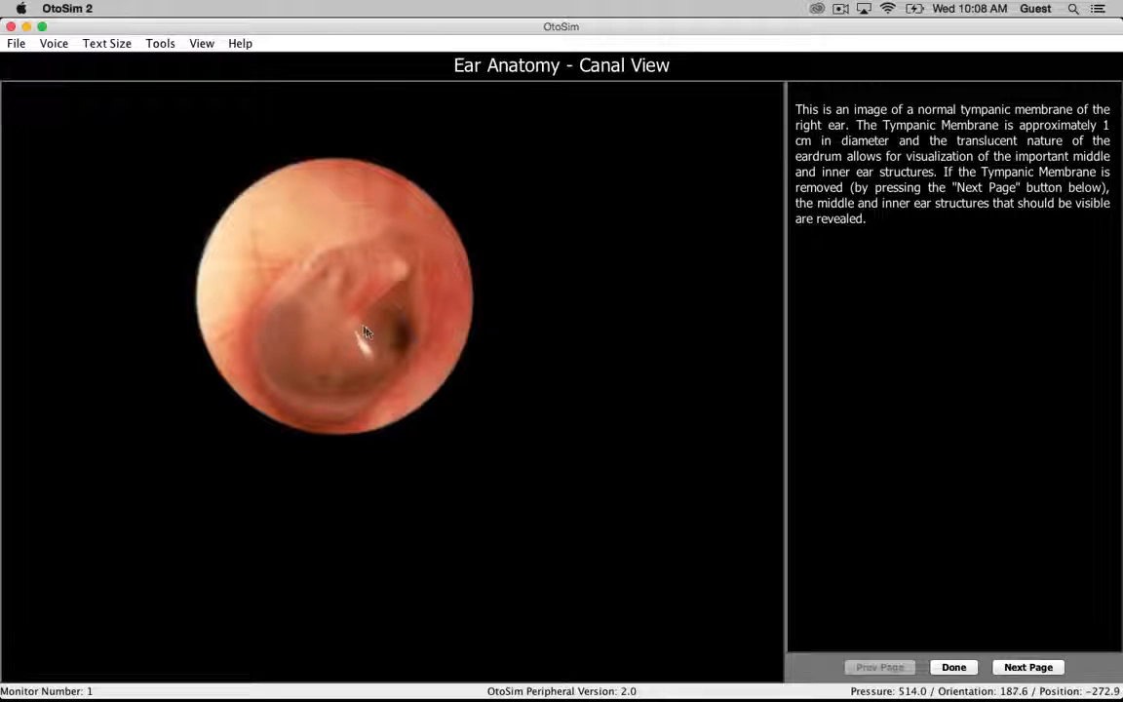
pyautogui.click(1026, 668)
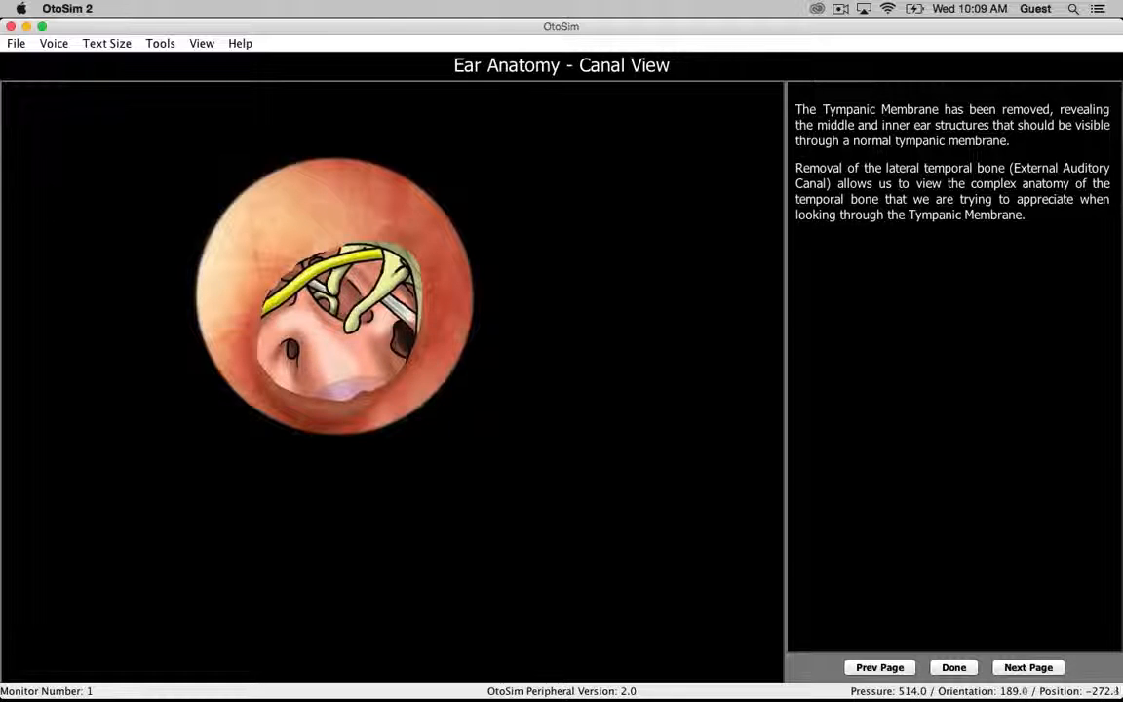
pyautogui.click(1026, 667)
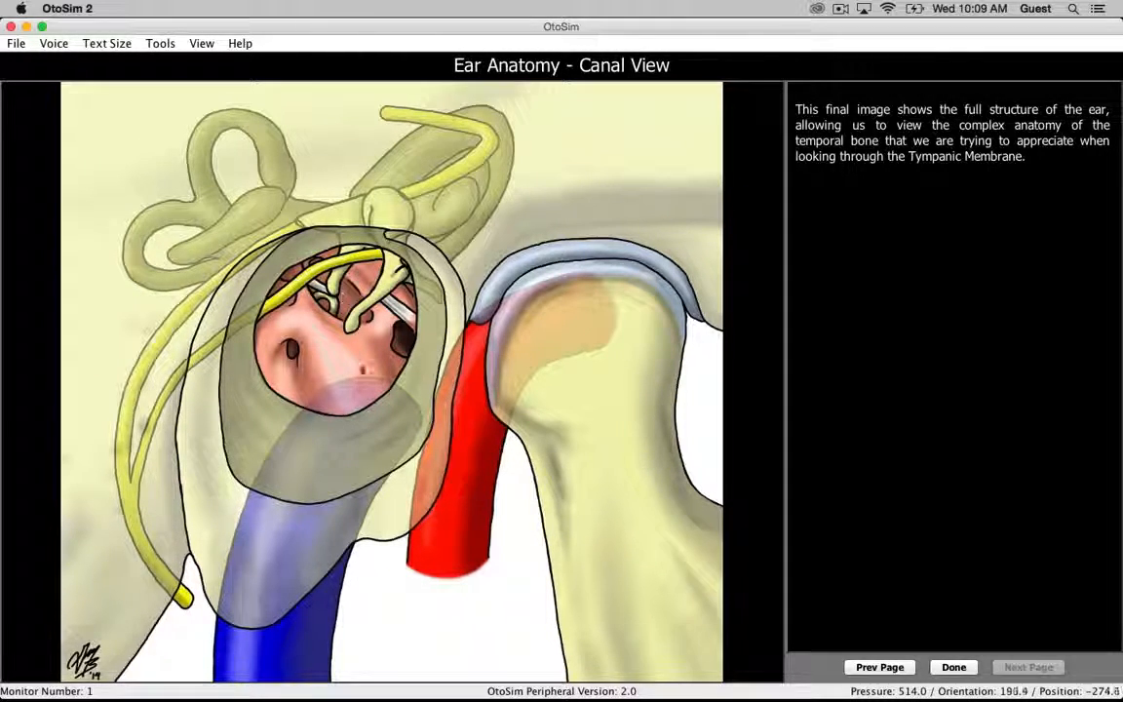
pyautogui.click(879, 668)
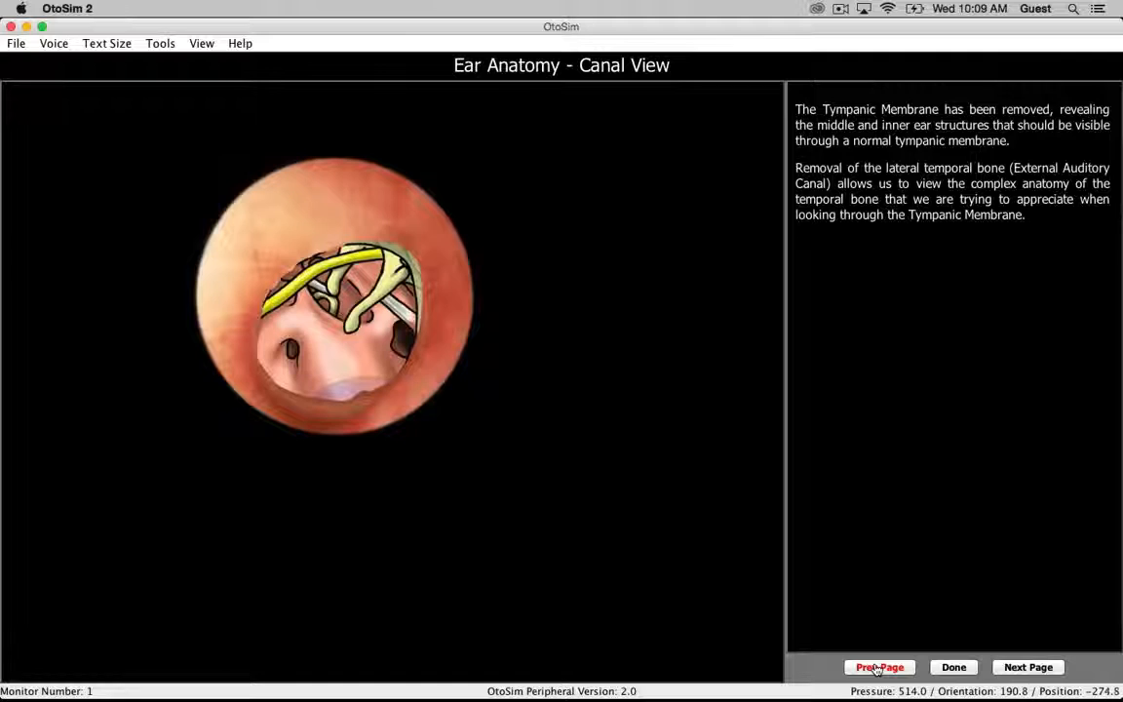
pyautogui.click(877, 668)
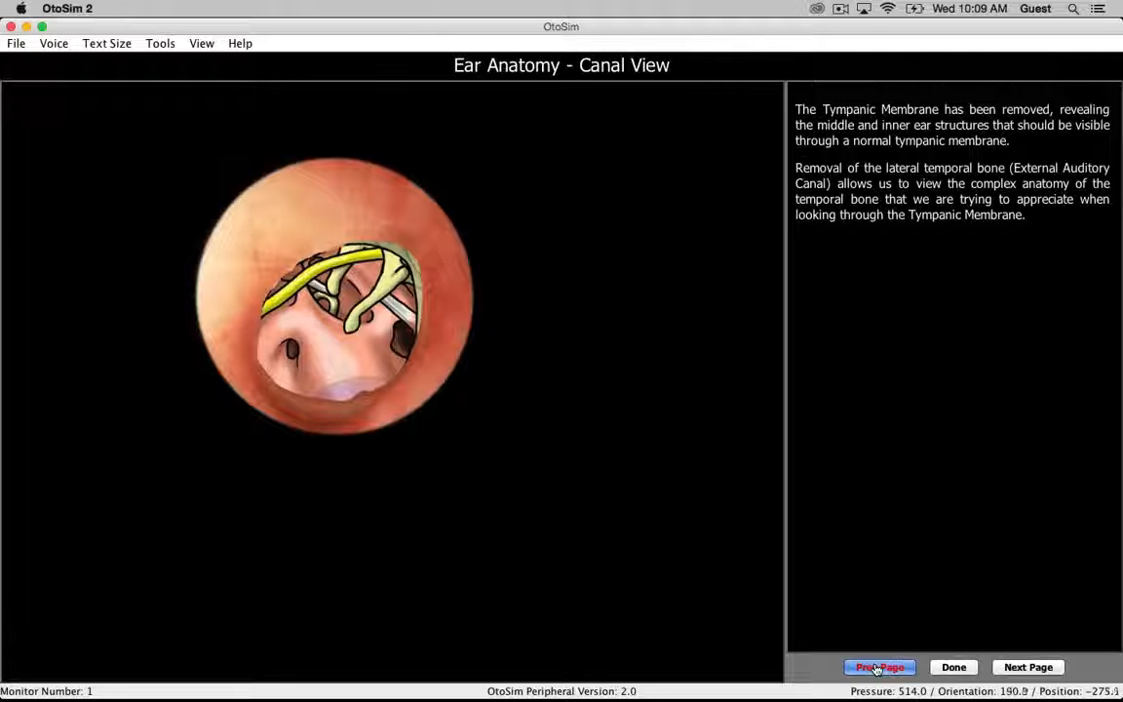
pyautogui.click(1028, 667)
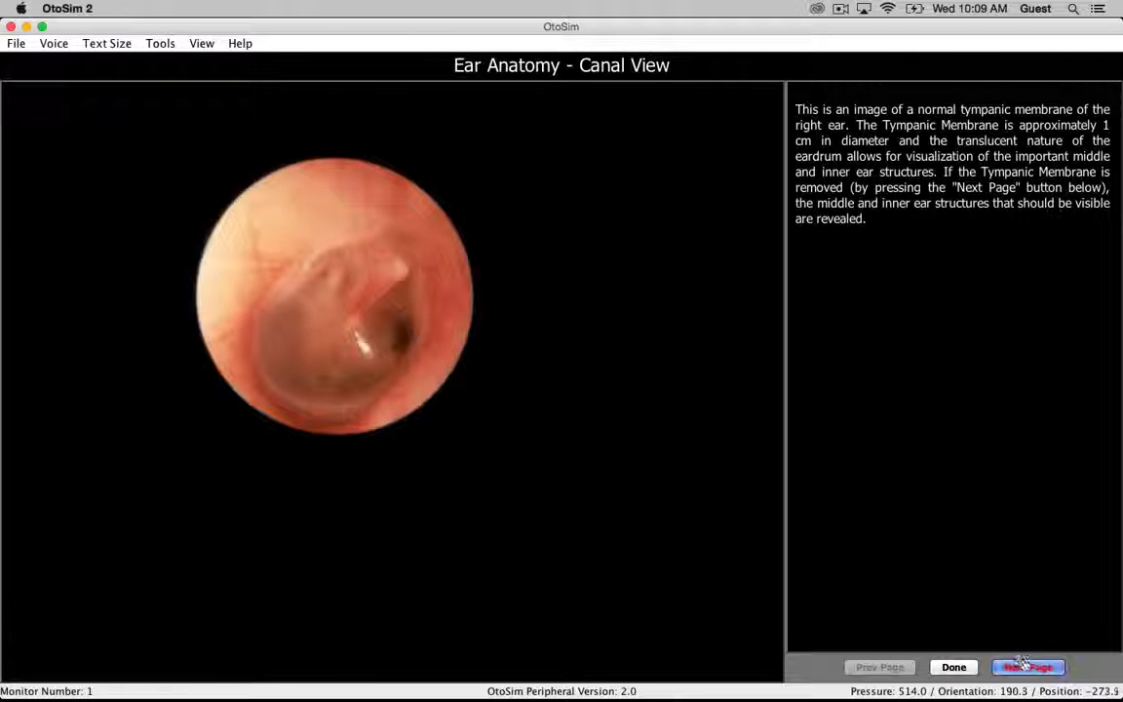
pyautogui.click(856, 669)
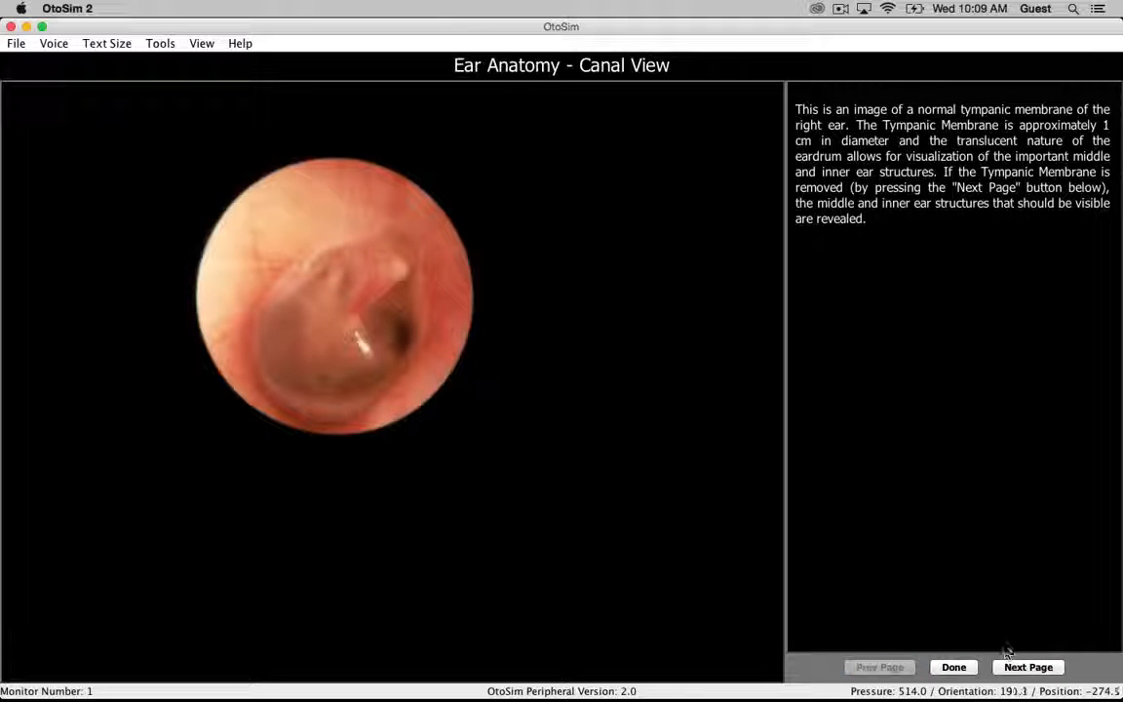
pyautogui.click(1023, 669)
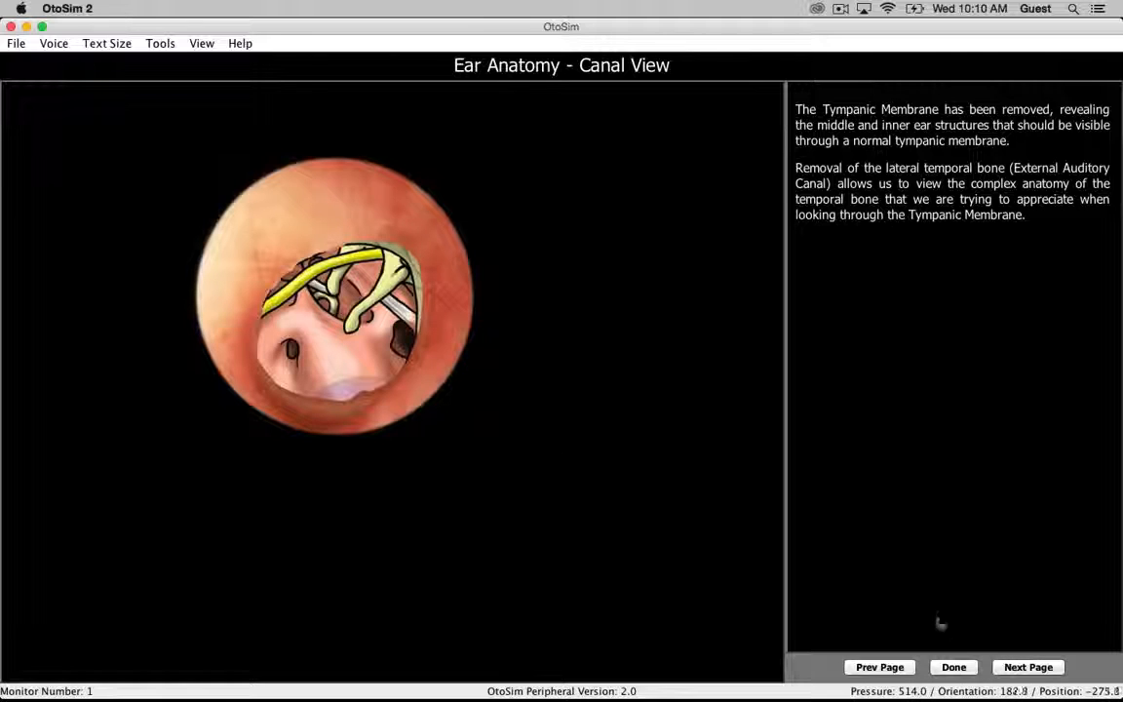
pyautogui.click(955, 668)
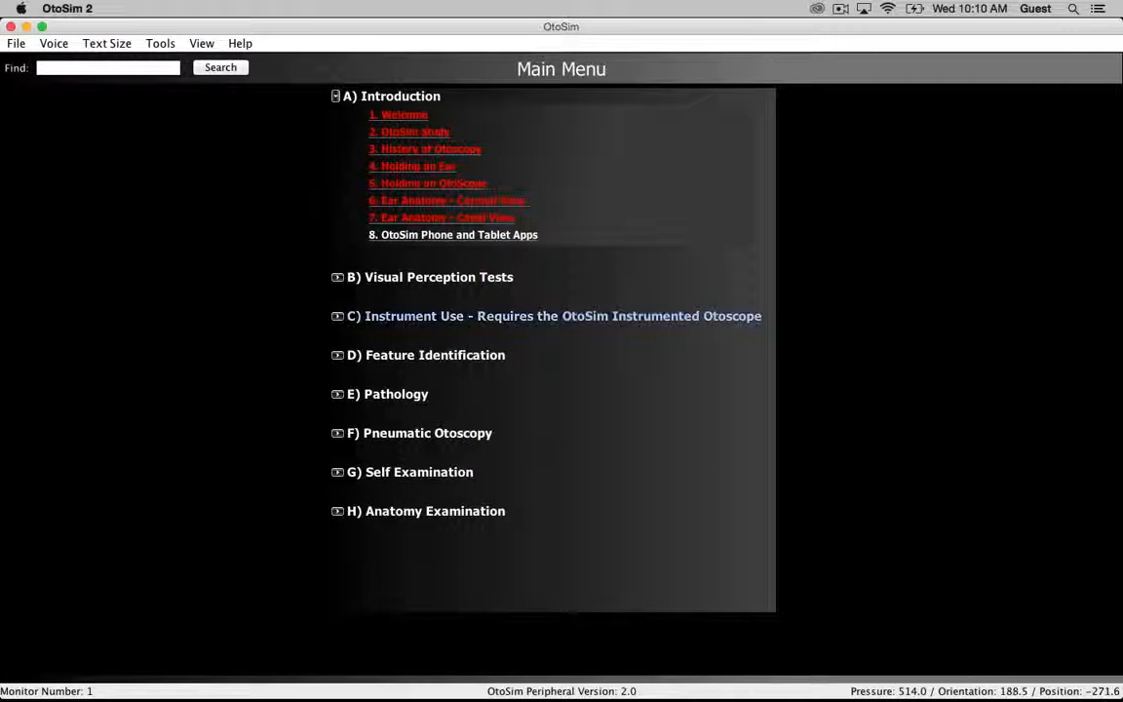
# View the OtoSim Phone and Tablet Apps page in the Introduction section and return to the main menu.
pyautogui.click(428, 235)
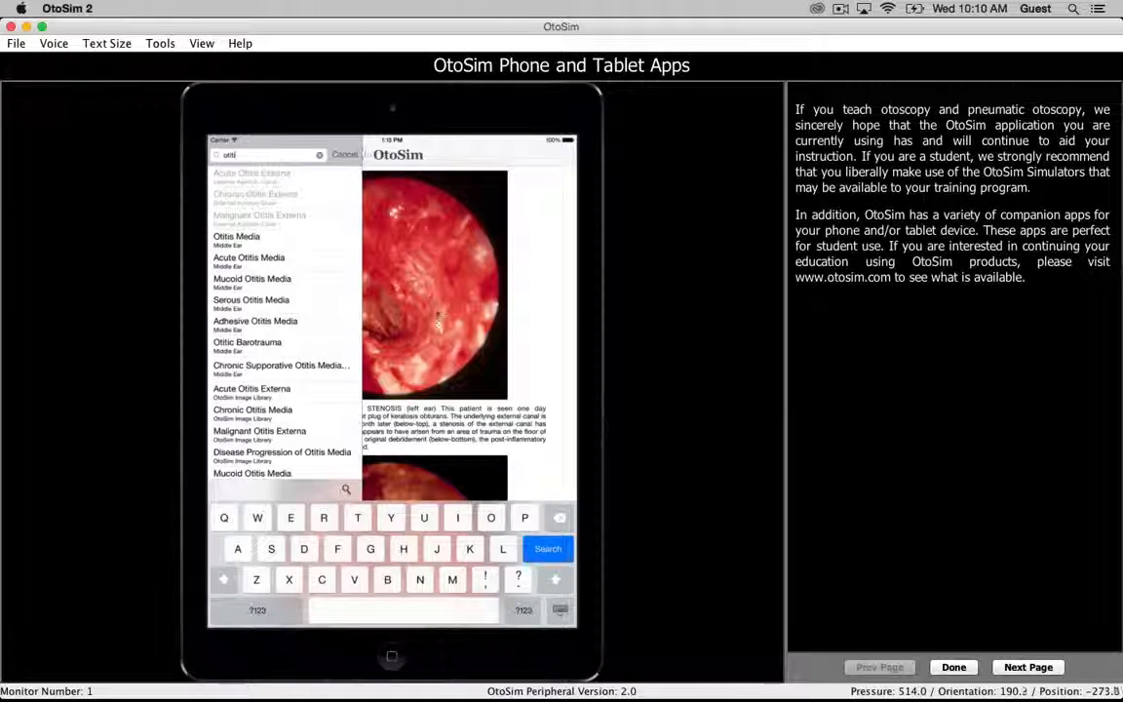
pyautogui.click(954, 667)
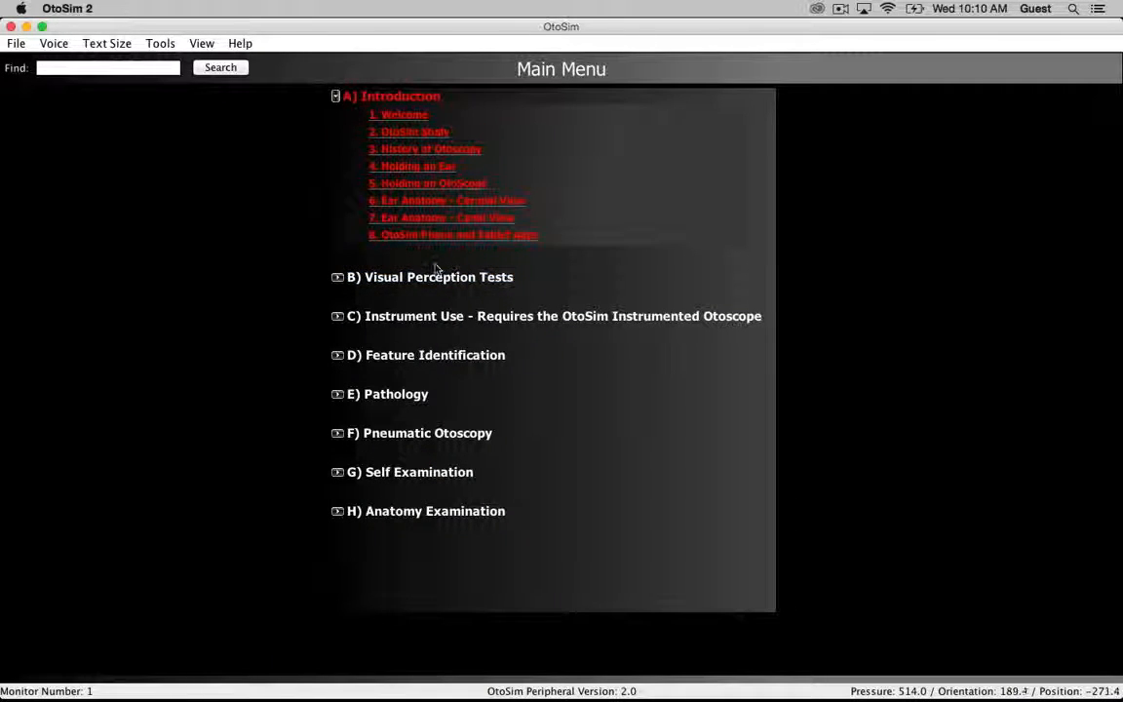
# Expand the Visual Perception Tests section and view its Acuity and Color tests, closing each one.
pyautogui.click(342, 280)
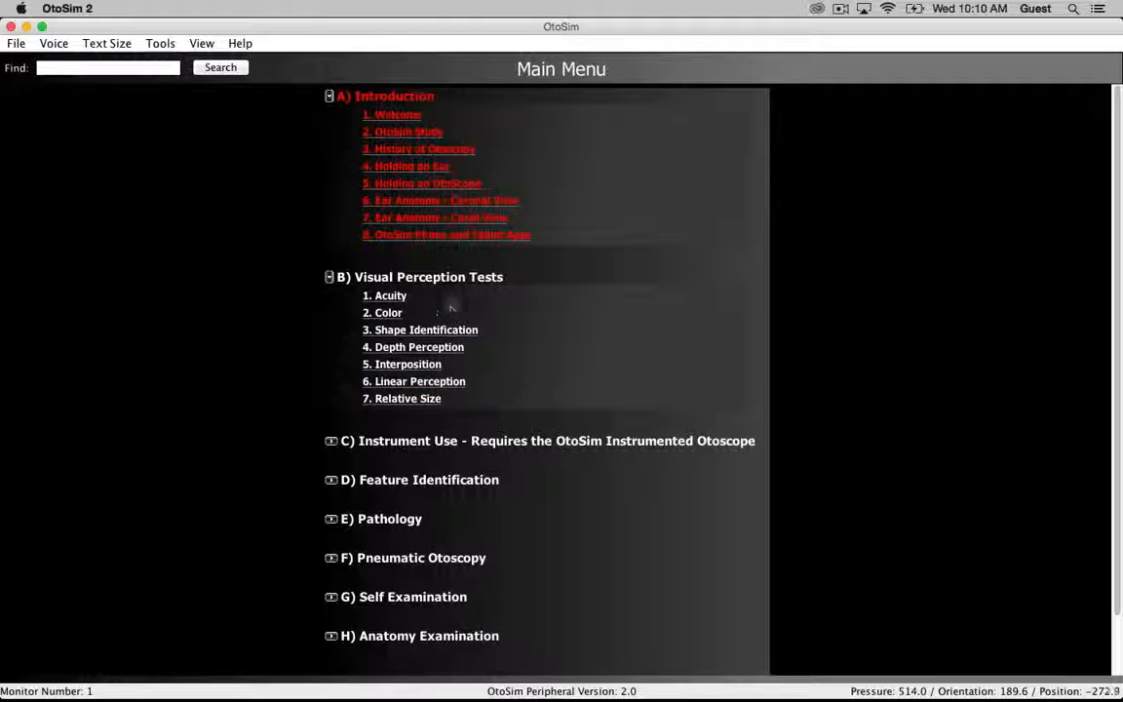
pyautogui.click(390, 297)
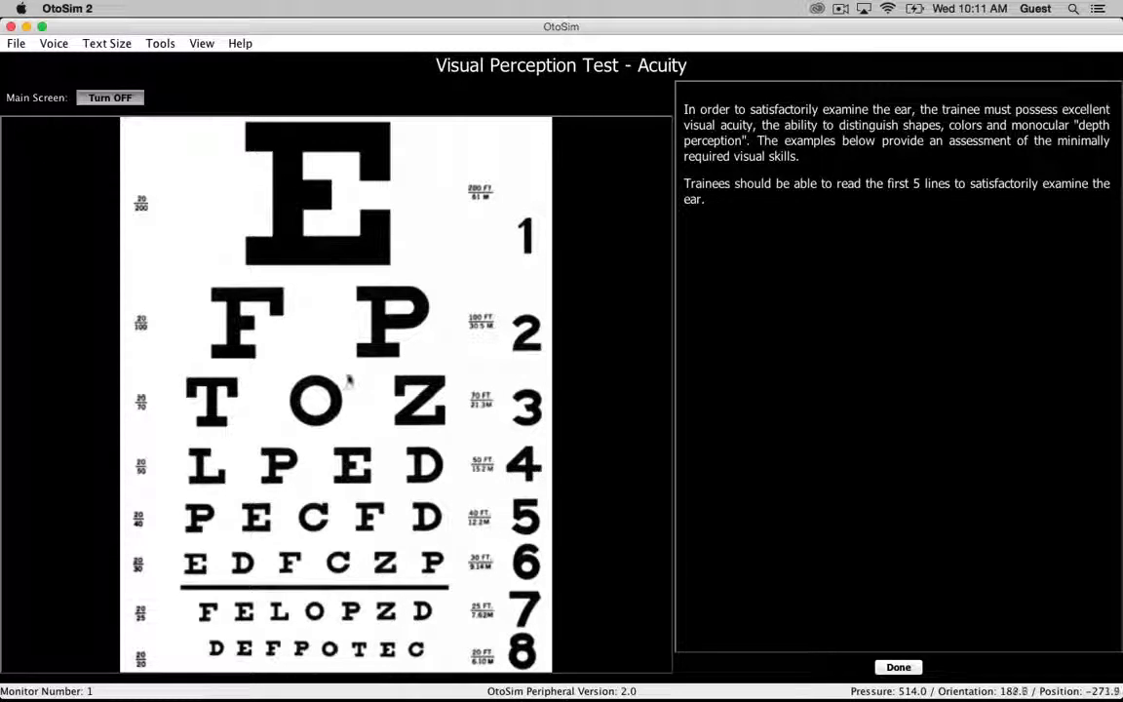
pyautogui.click(899, 669)
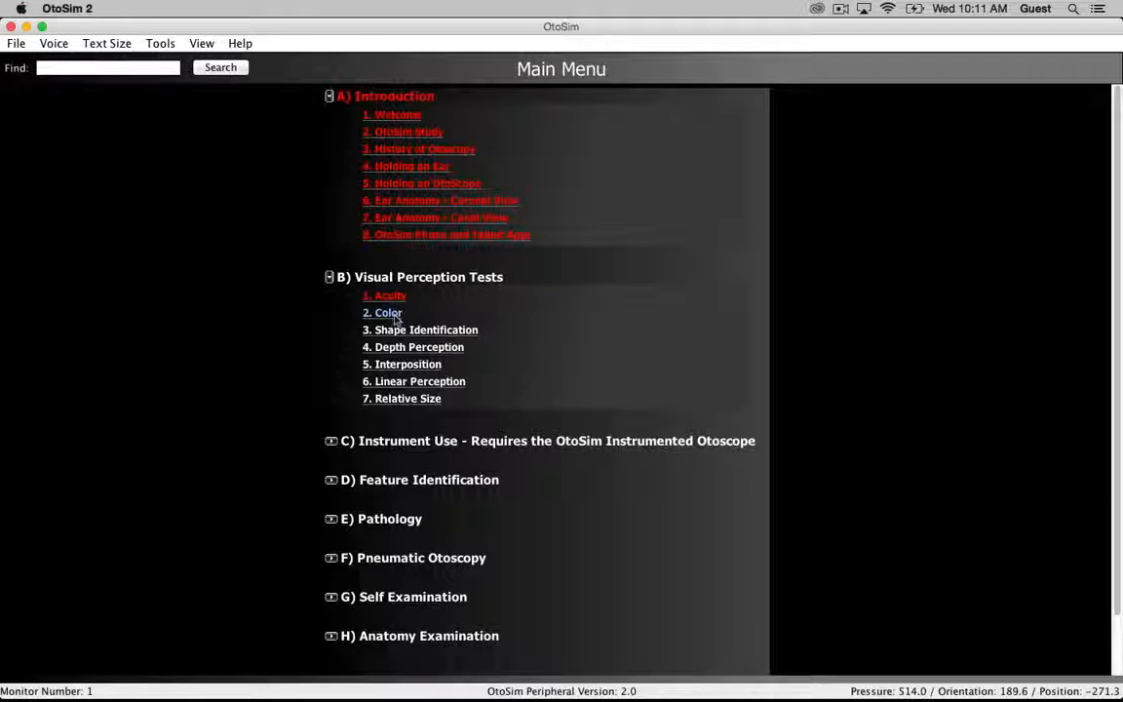
pyautogui.click(390, 313)
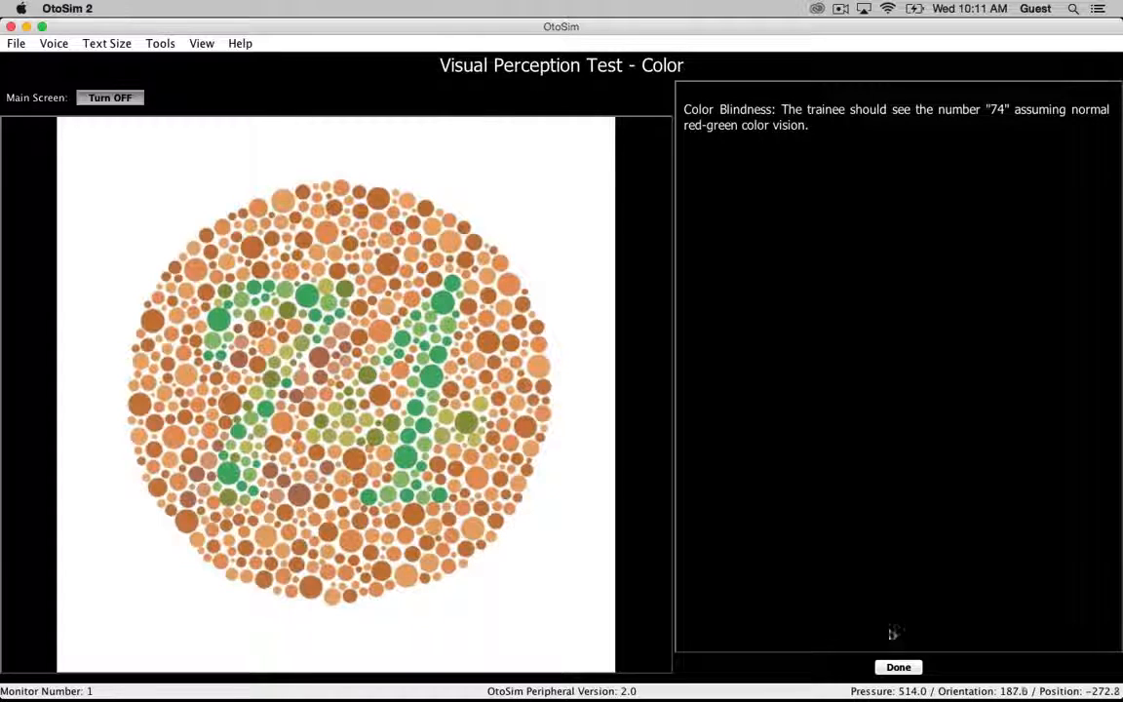
pyautogui.click(899, 668)
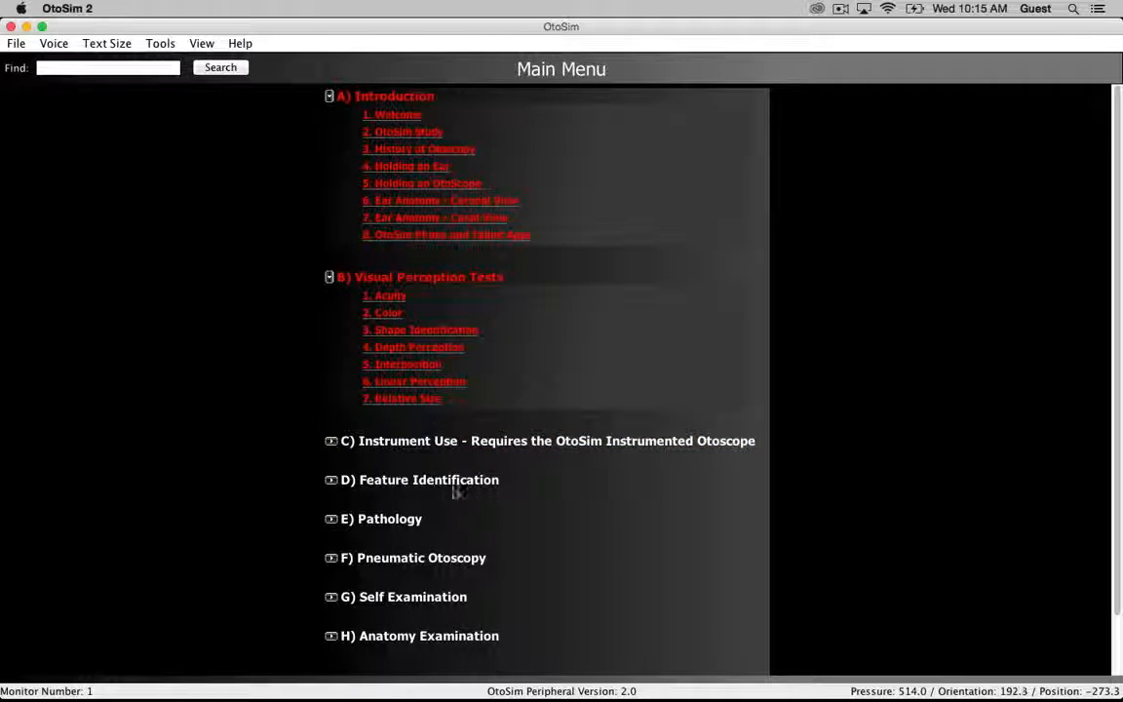
# Open the Skill Level 1 exercise in the Instrument Use section and calibrate the OtoSim instrument.
pyautogui.click(398, 443)
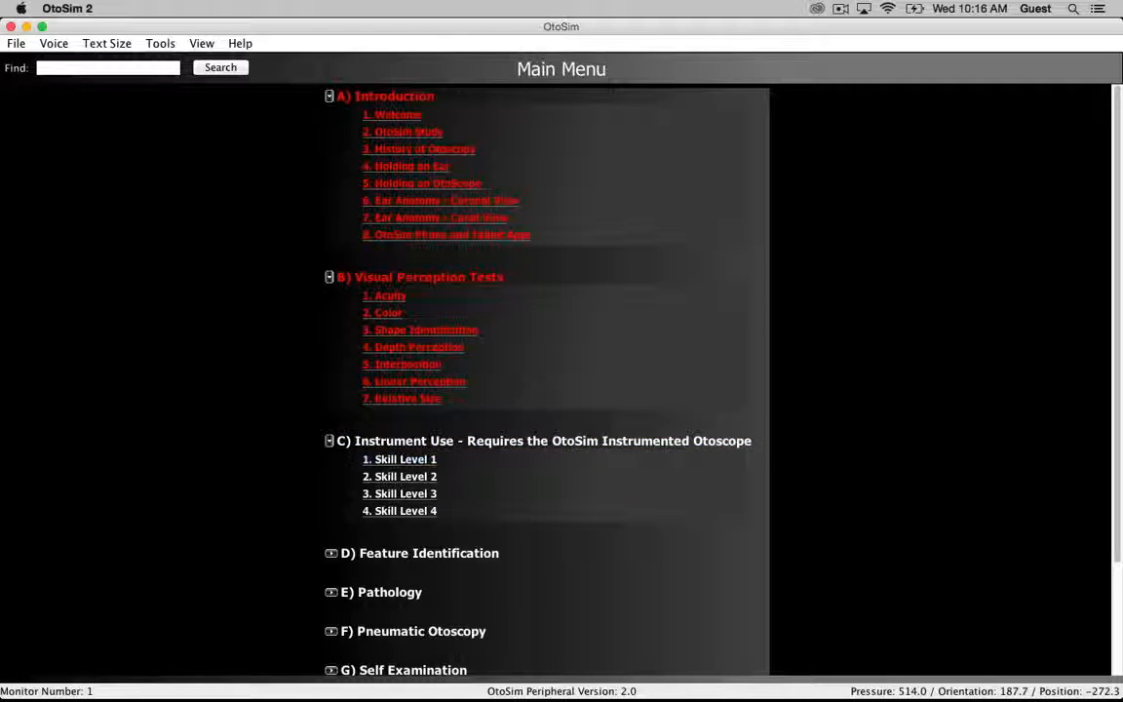
pyautogui.click(395, 460)
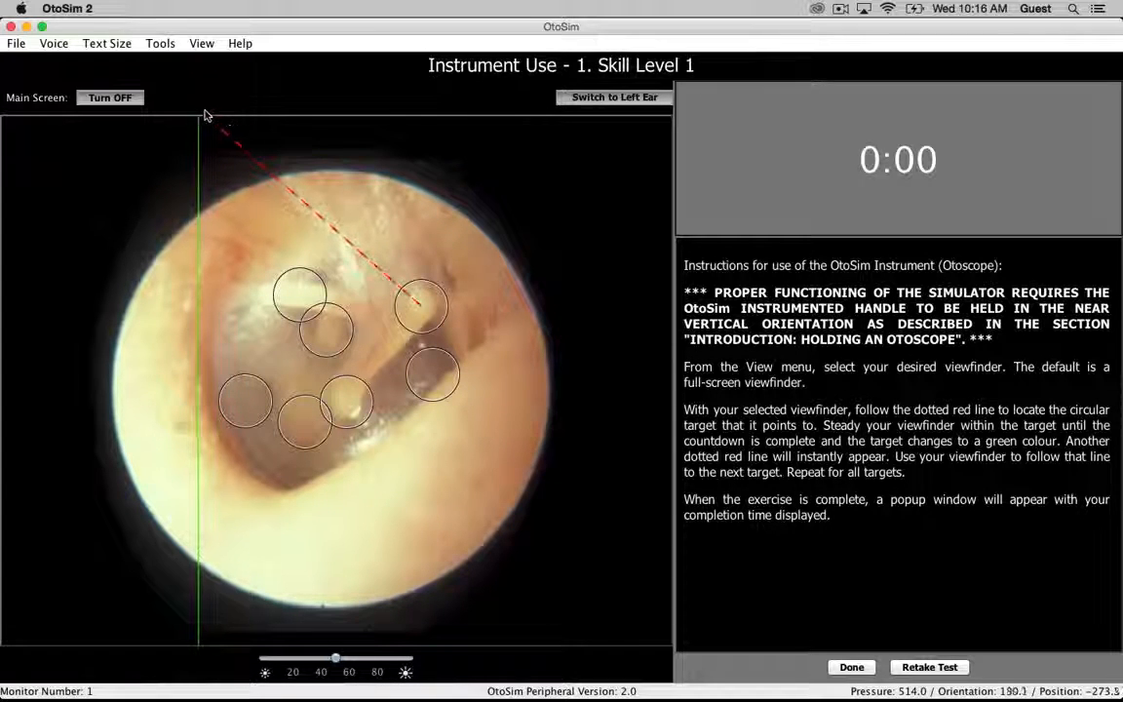
pyautogui.click(159, 44)
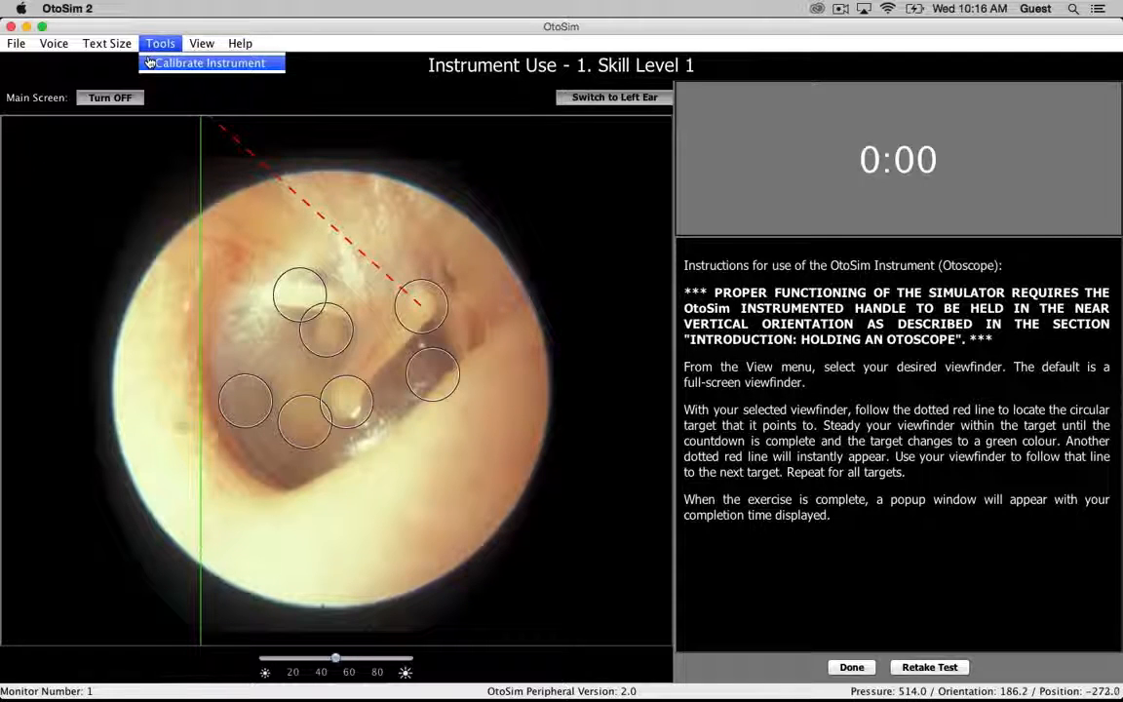
pyautogui.click(148, 62)
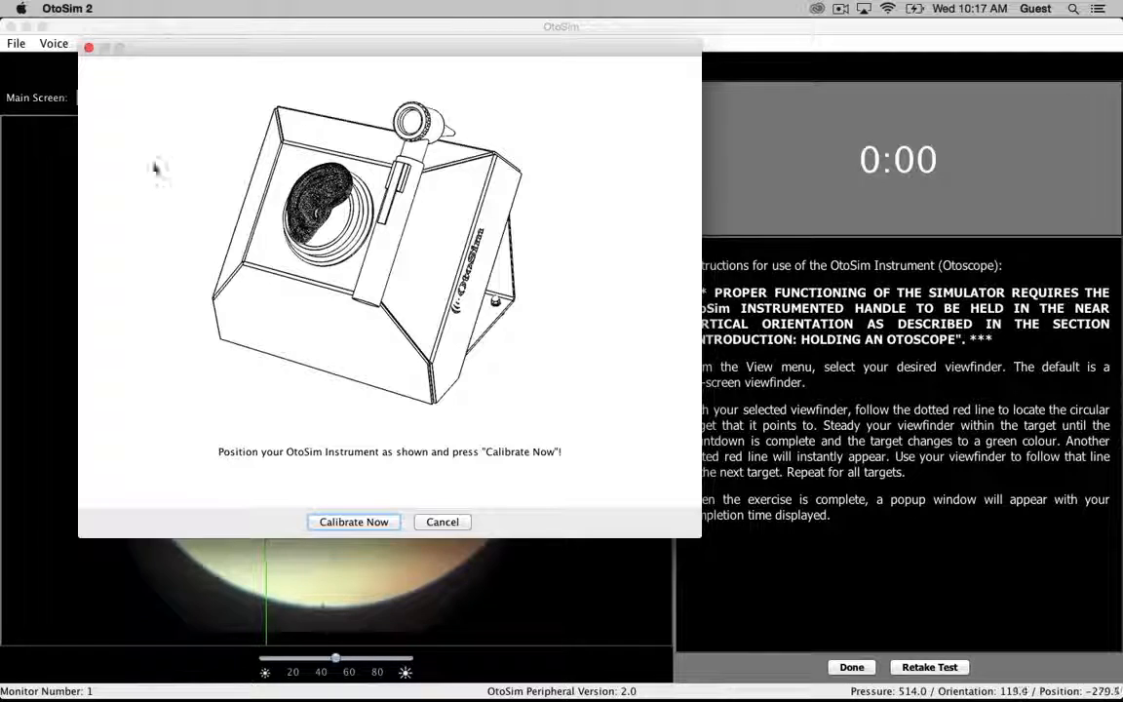
pyautogui.click(363, 523)
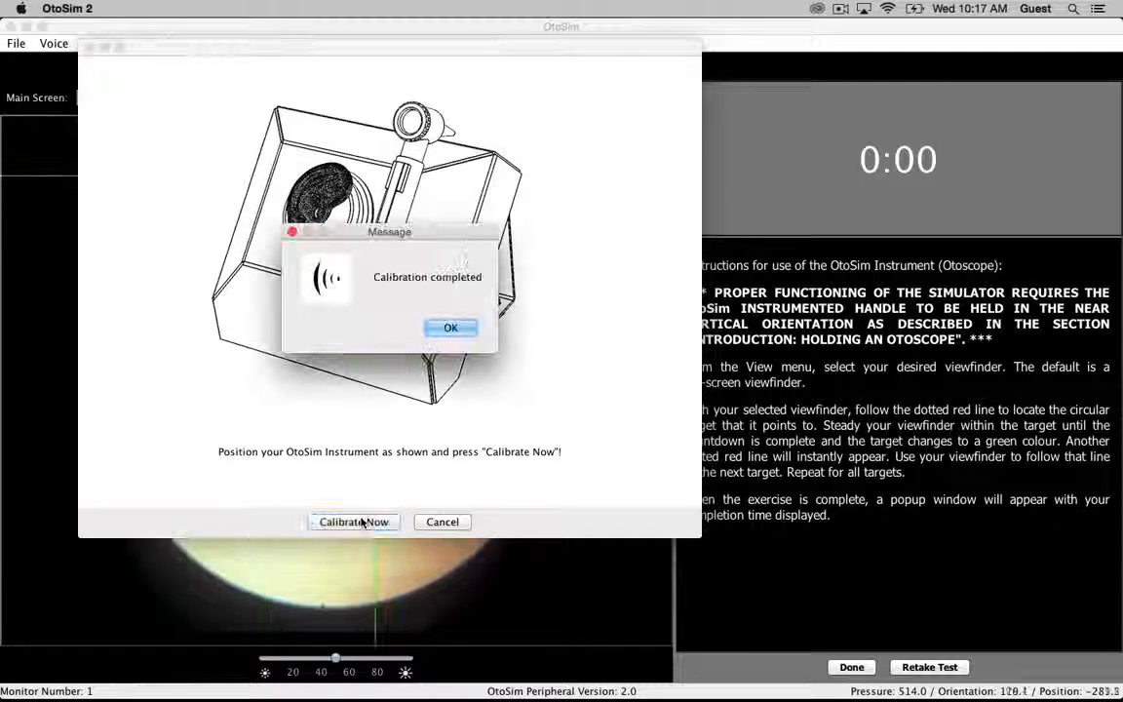
pyautogui.click(449, 329)
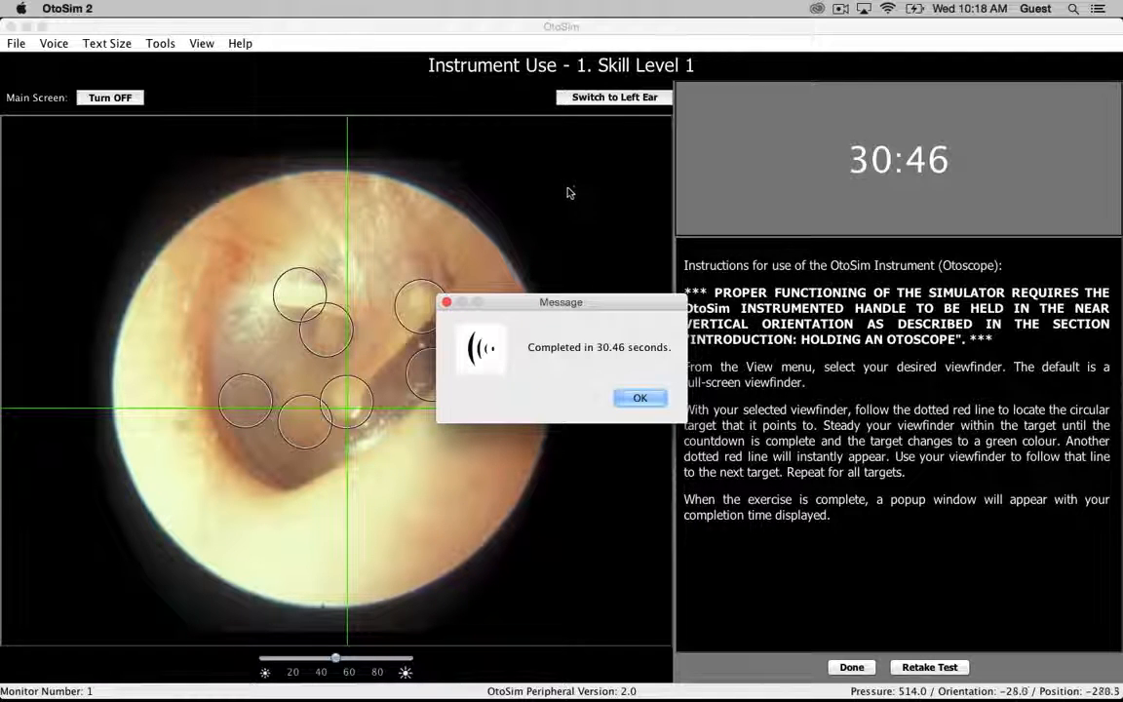
# Dismiss the Skill Level 1 completion message and open the Normal Landmarks lesson in the Feature Identification section.
pyautogui.click(639, 399)
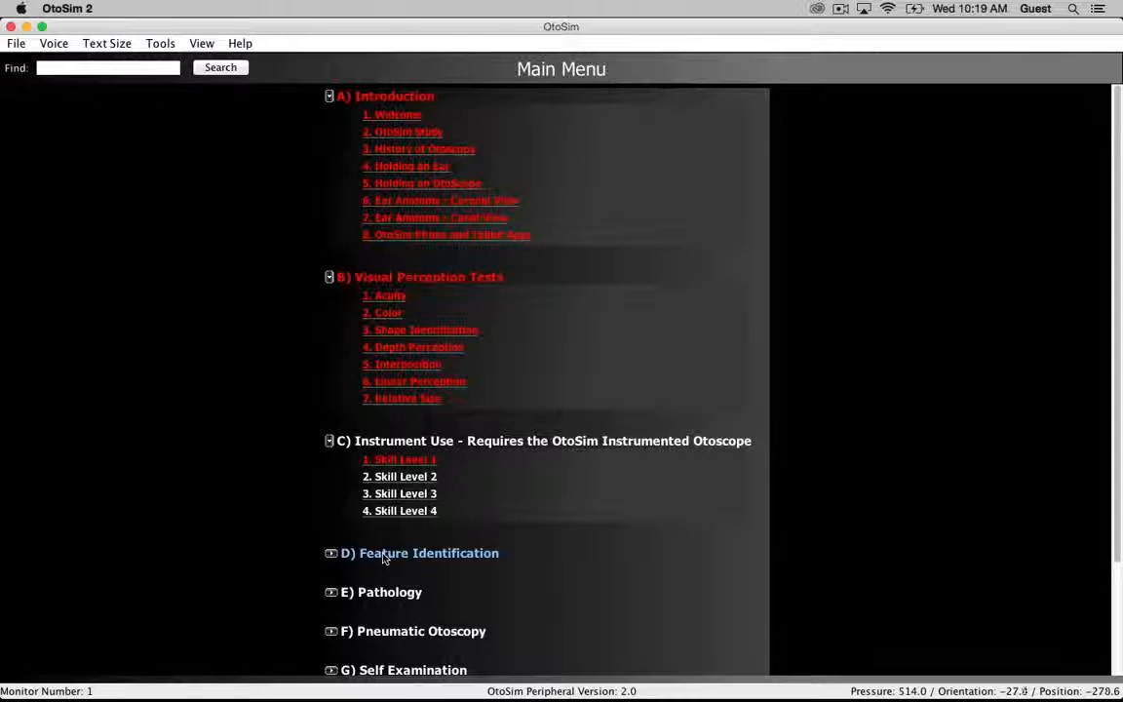
pyautogui.click(385, 553)
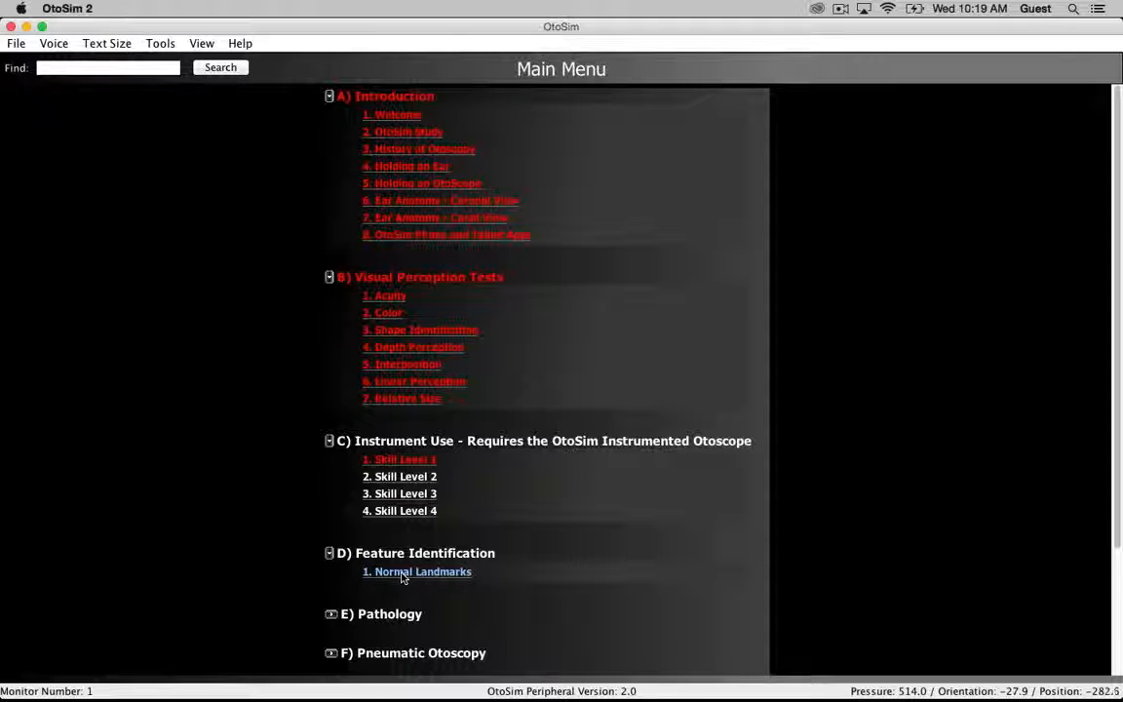
pyautogui.click(406, 576)
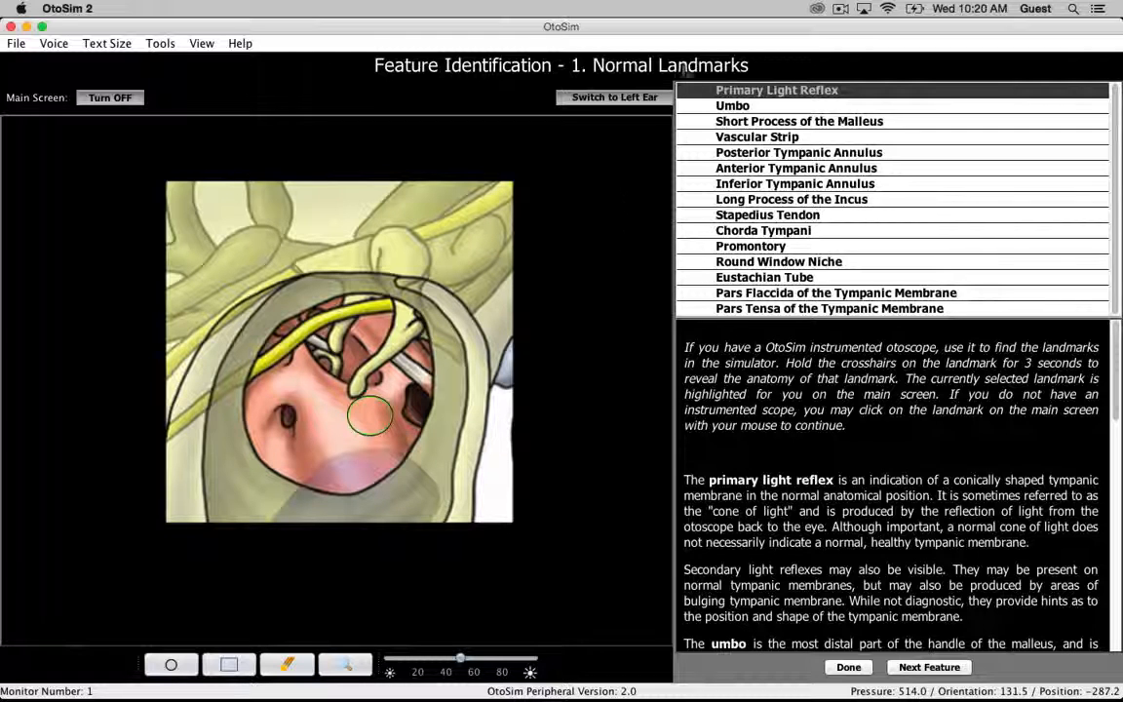
# Highlight the Umbo landmark on the ear image and read through the landmark descriptions down to the Eustachian tube.
pyautogui.click(735, 106)
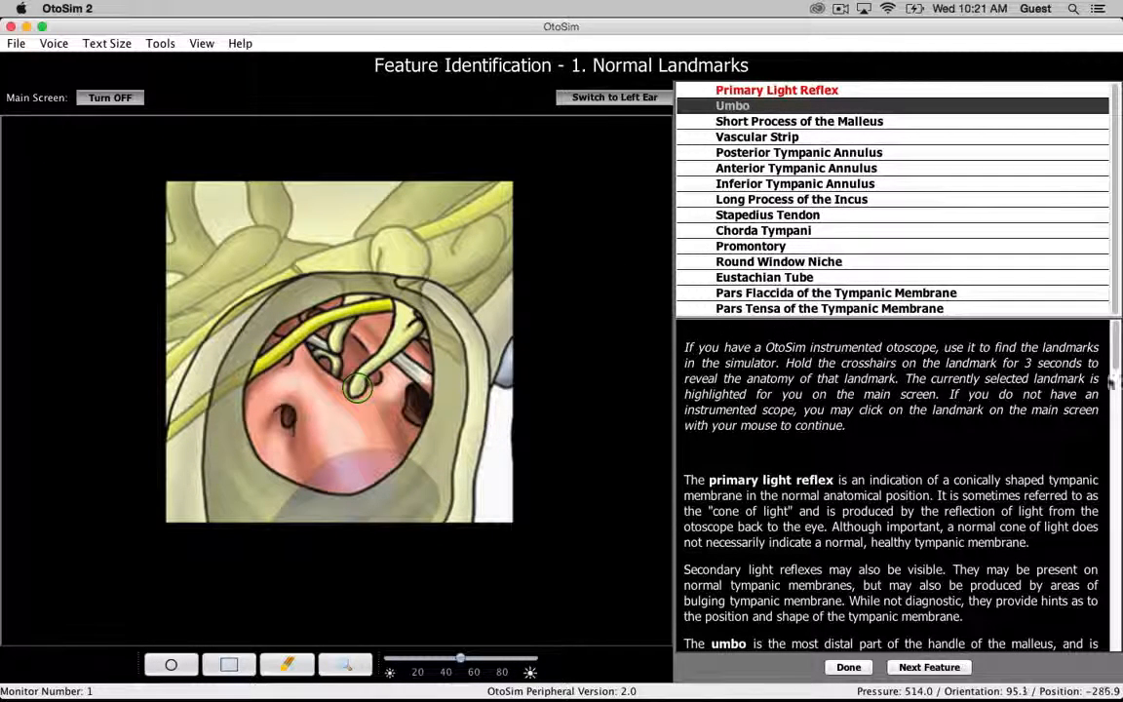
pyautogui.scroll(-10, 1117, 369)
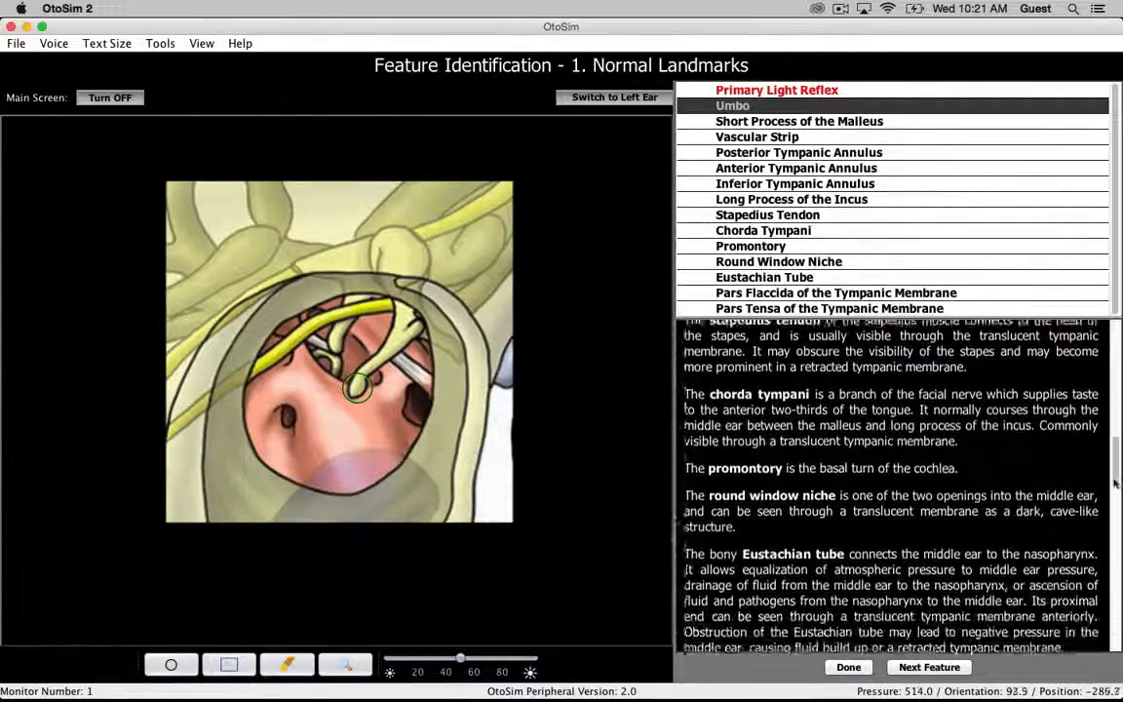
pyautogui.moveTo(1121, 508); pyautogui.dragTo(1120, 552)
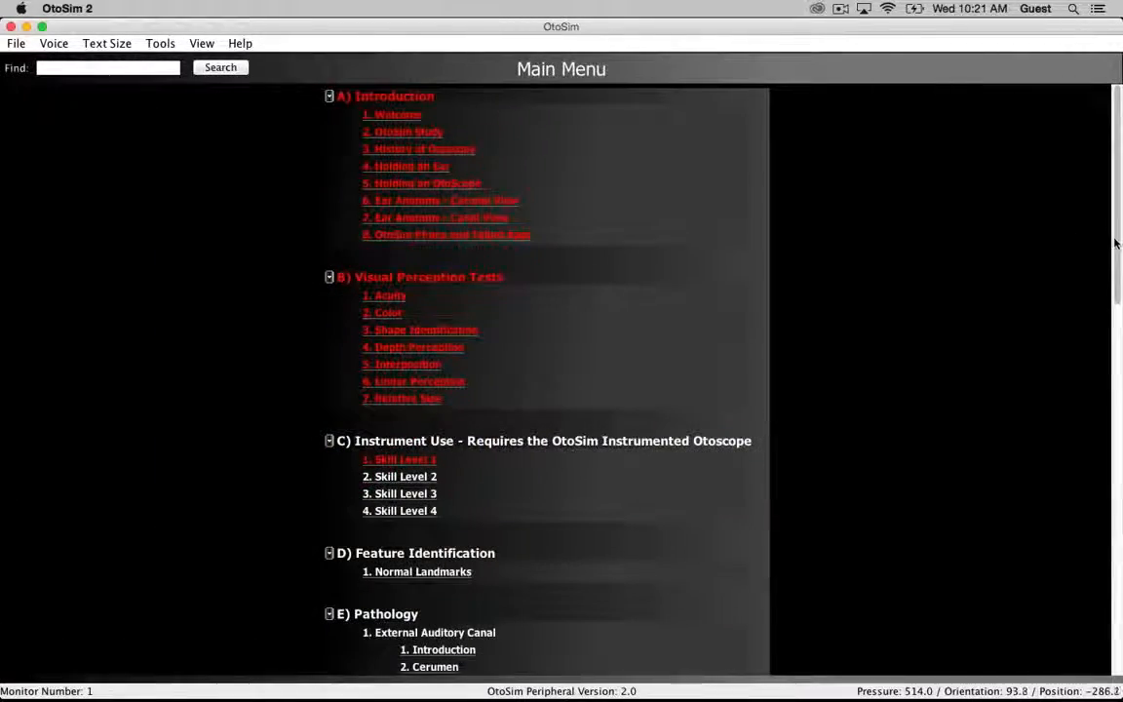
# Review the Pathology topics, then open the External Auditory Canal Introduction and view the landmark list on Page 1.
pyautogui.scroll(-5, 1117, 244)
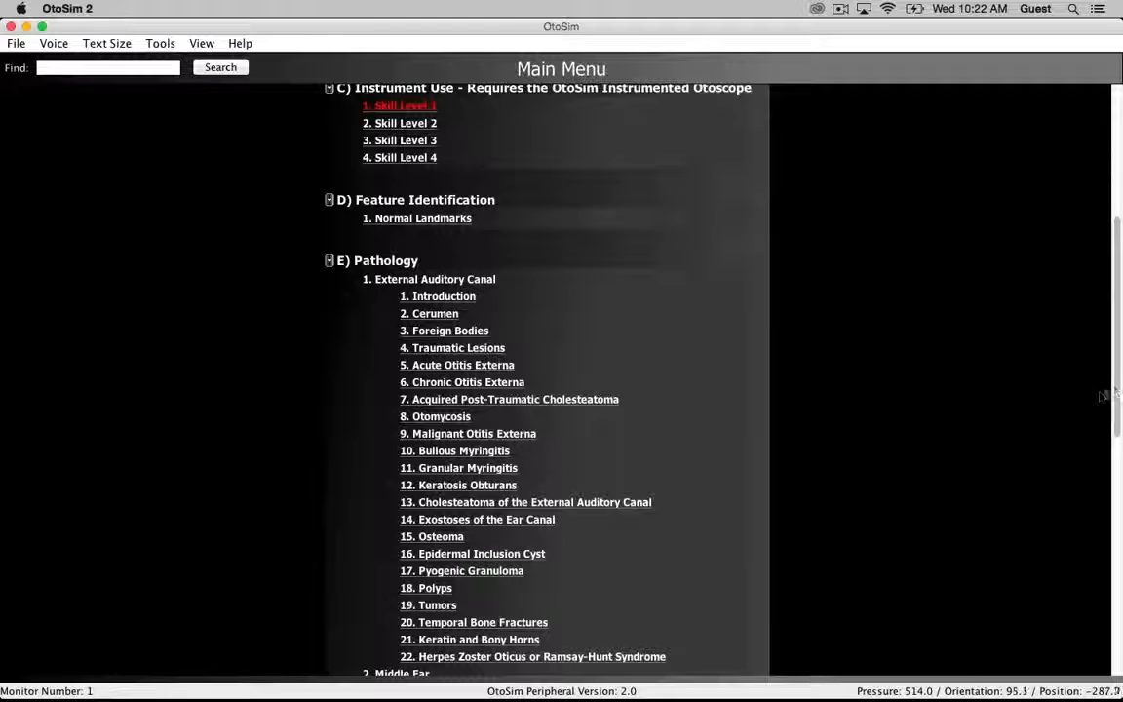
pyautogui.moveTo(1118, 393); pyautogui.dragTo(1121, 571)
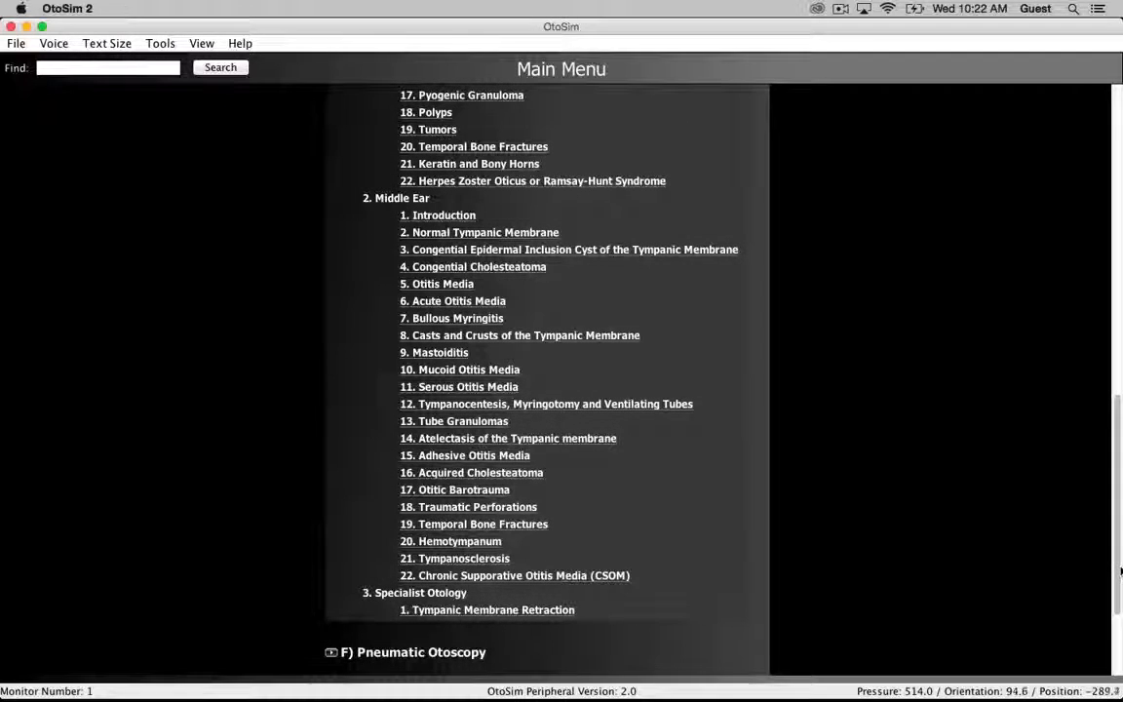
pyautogui.moveTo(1121, 572); pyautogui.dragTo(1115, 397)
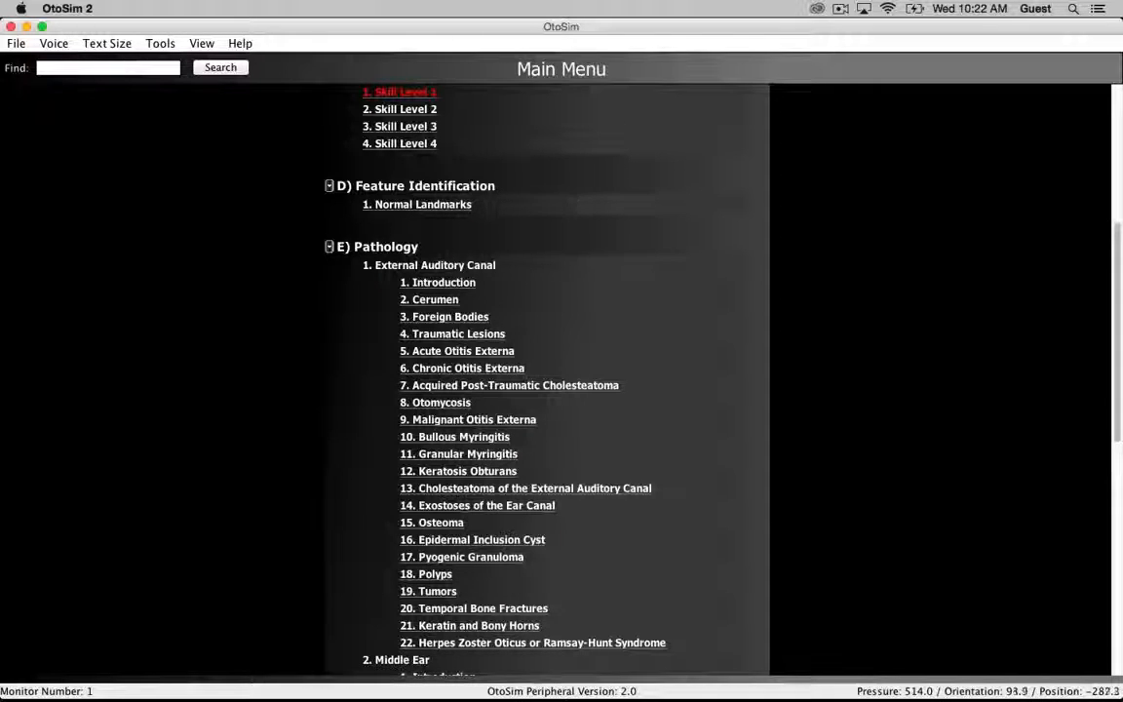
pyautogui.click(443, 283)
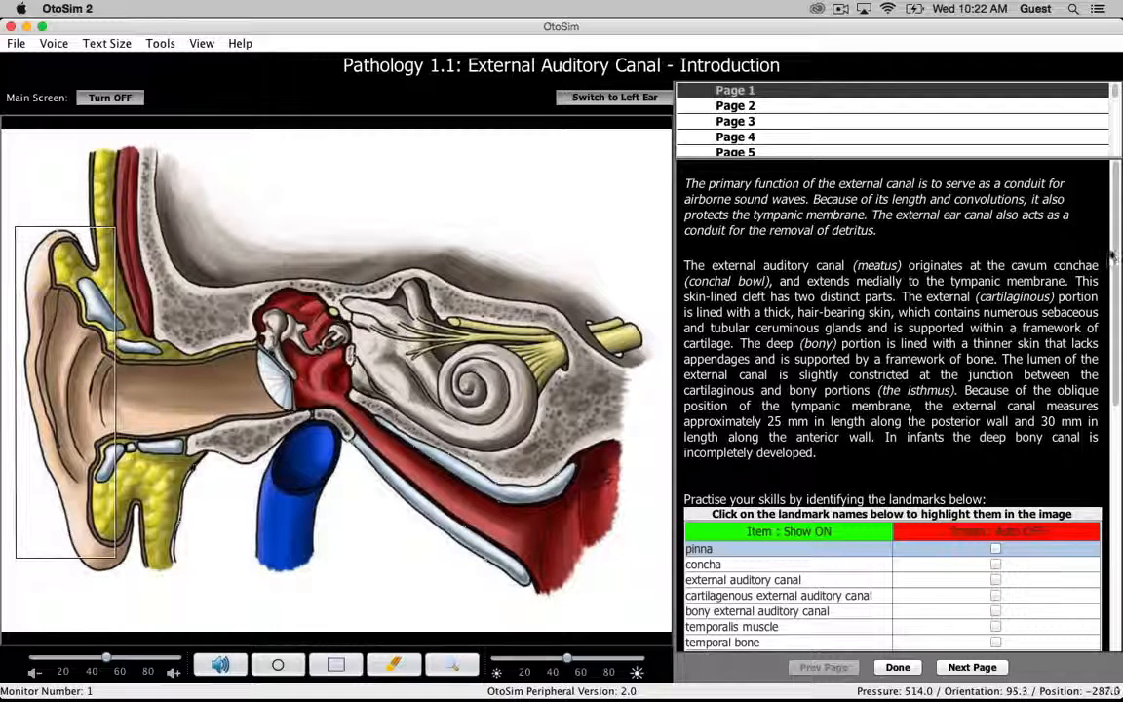
pyautogui.scroll(-5, 1113, 260)
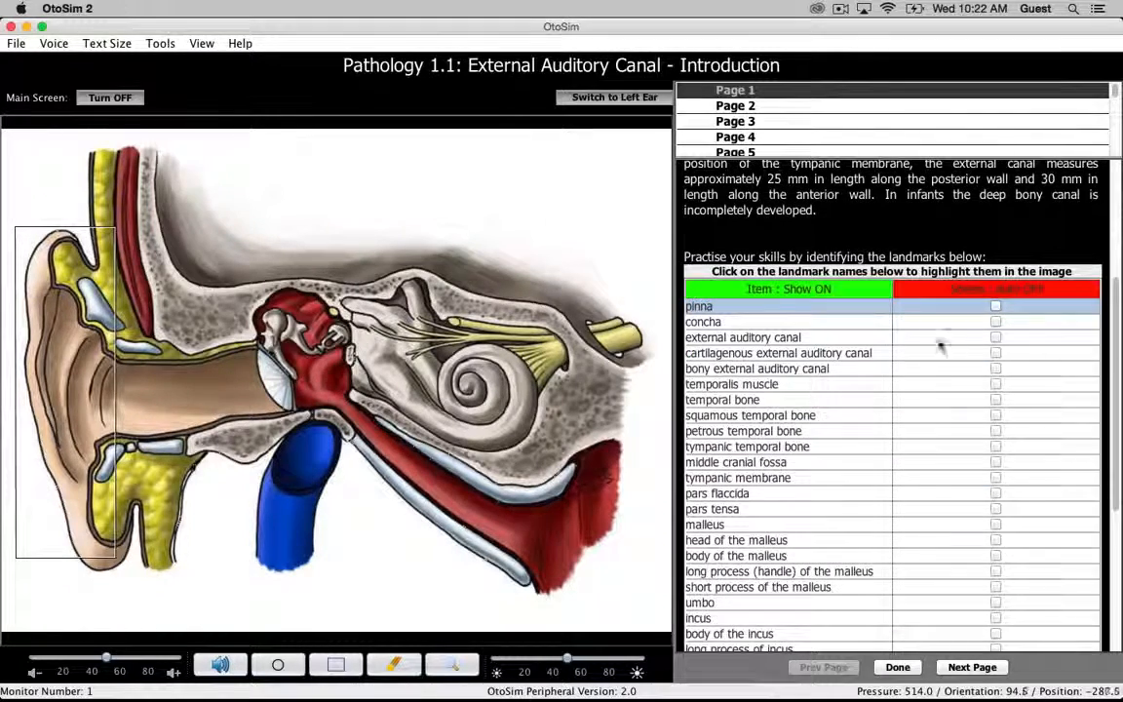